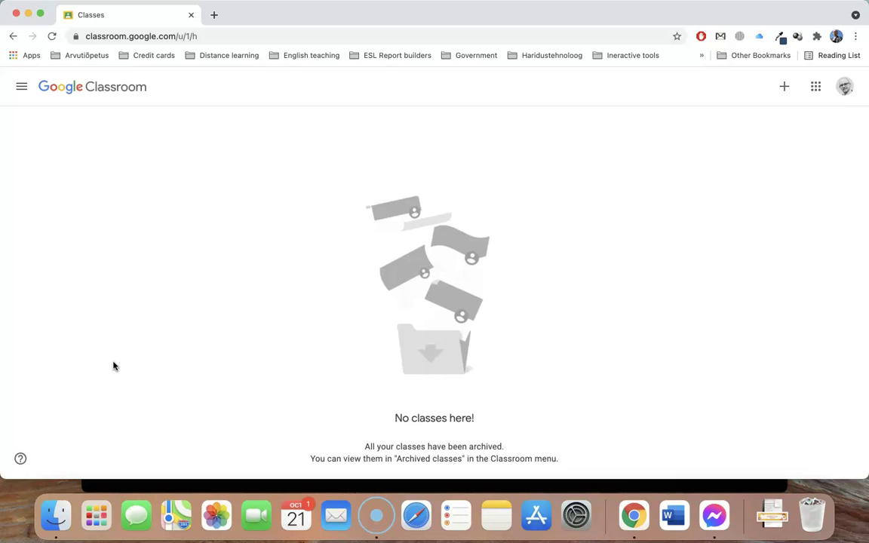
Create a new class named 'Enlish class grade 6A'
left_click(785, 86)
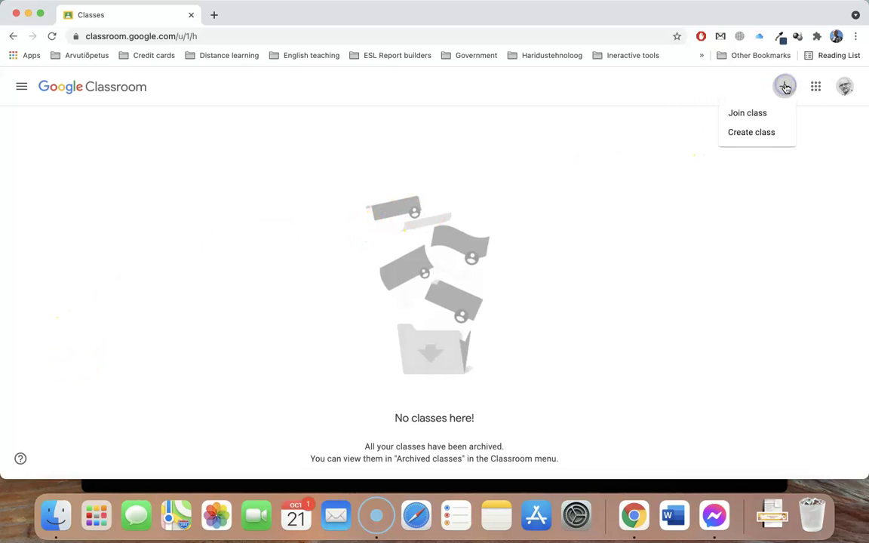
left_click(761, 134)
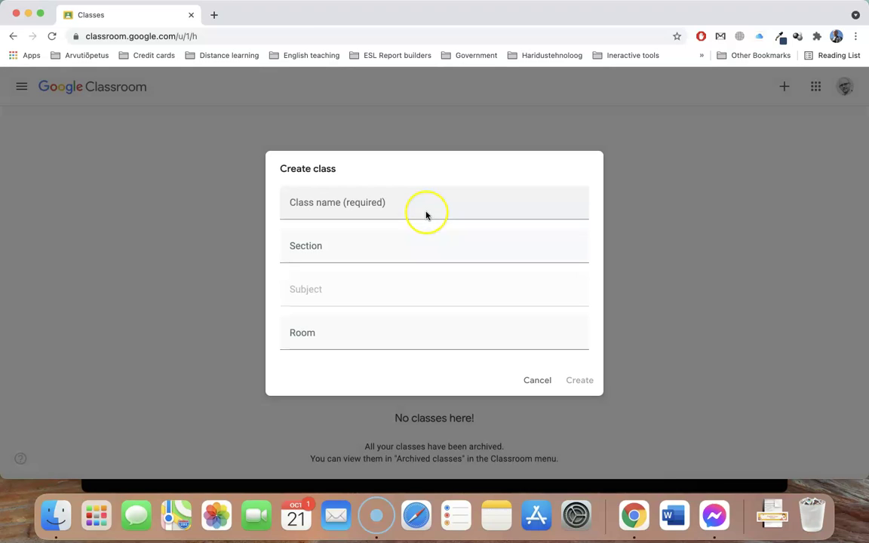
left_click(426, 212)
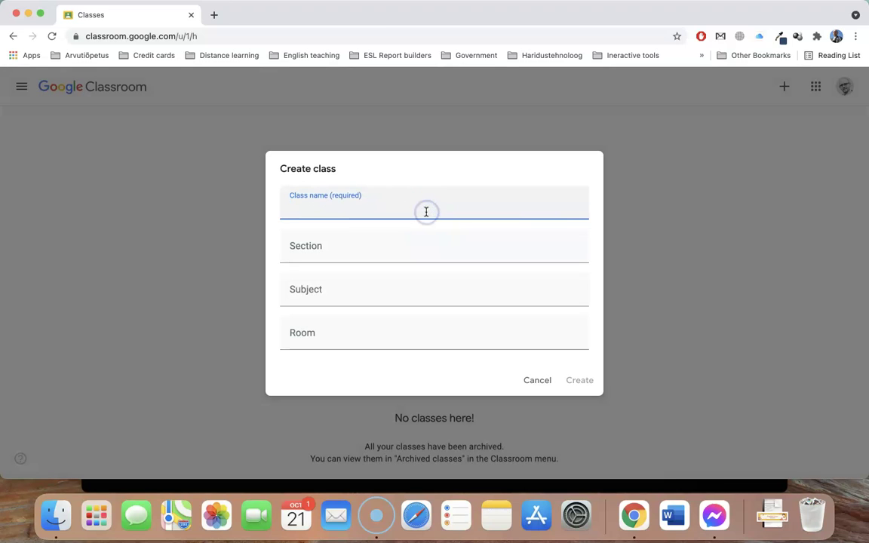
type("Enlish class grade 6A")
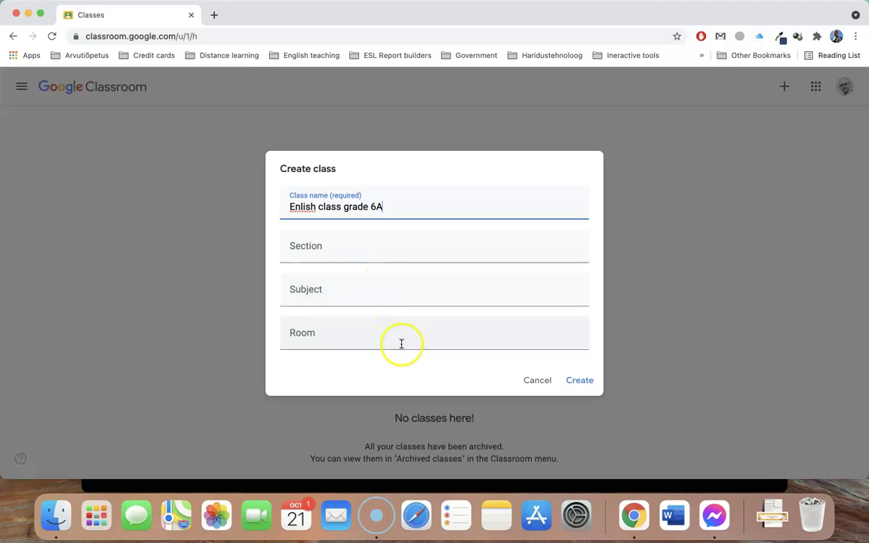
left_click(574, 381)
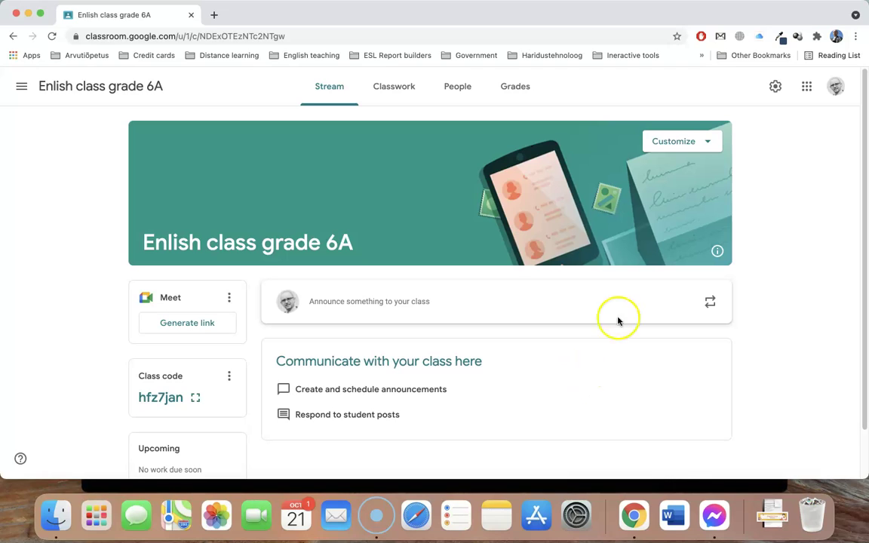
Upload Untitled design.png as the class banner, cropping it to cover the whole image
left_click(688, 142)
left_click(669, 166)
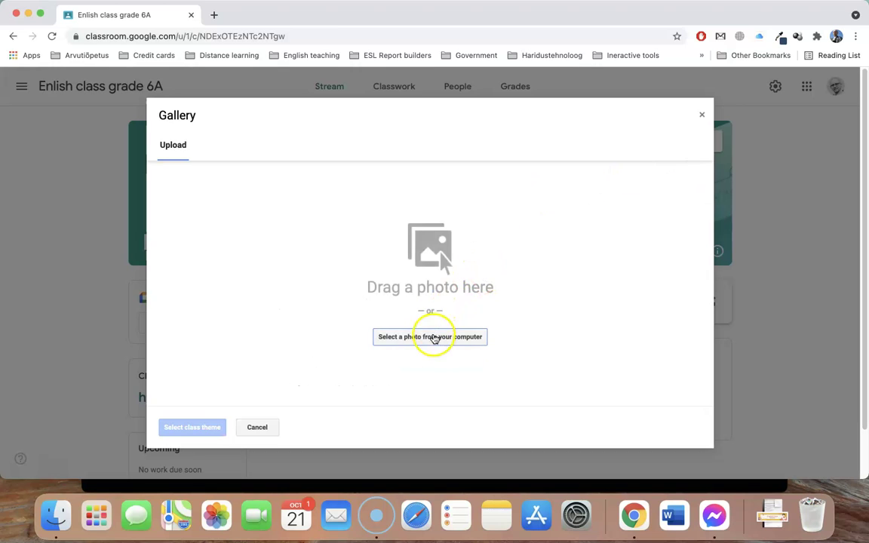
left_click(433, 339)
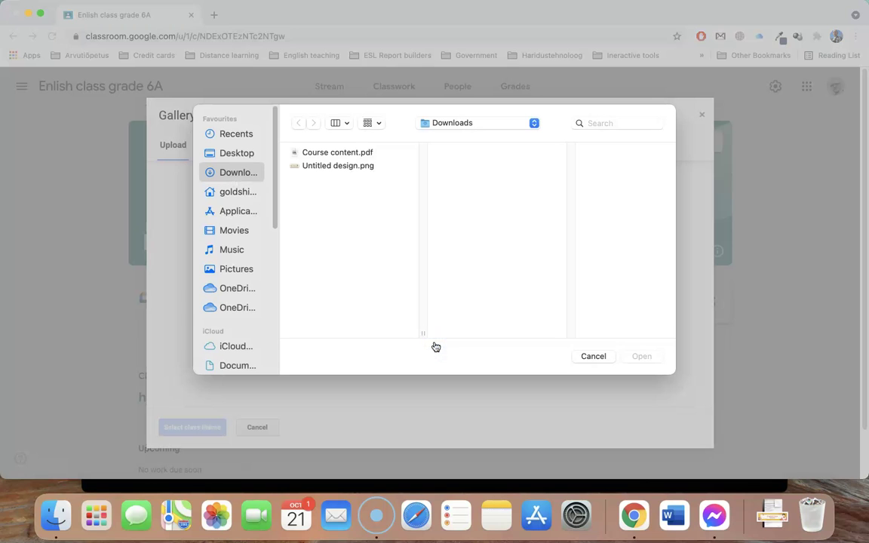
double_click(355, 165)
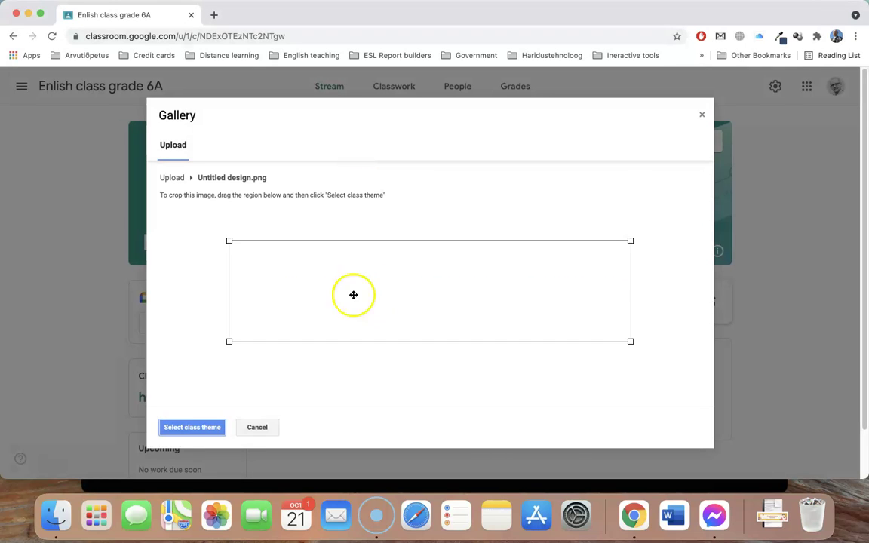
left_click_drag(221, 240, 143, 236)
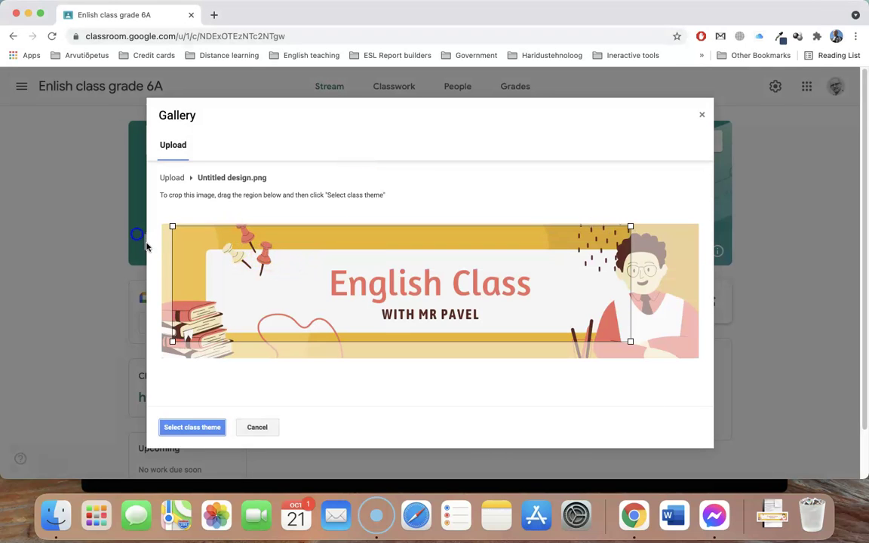
left_click_drag(217, 272, 192, 264)
left_click_drag(614, 338, 724, 363)
left_click(207, 430)
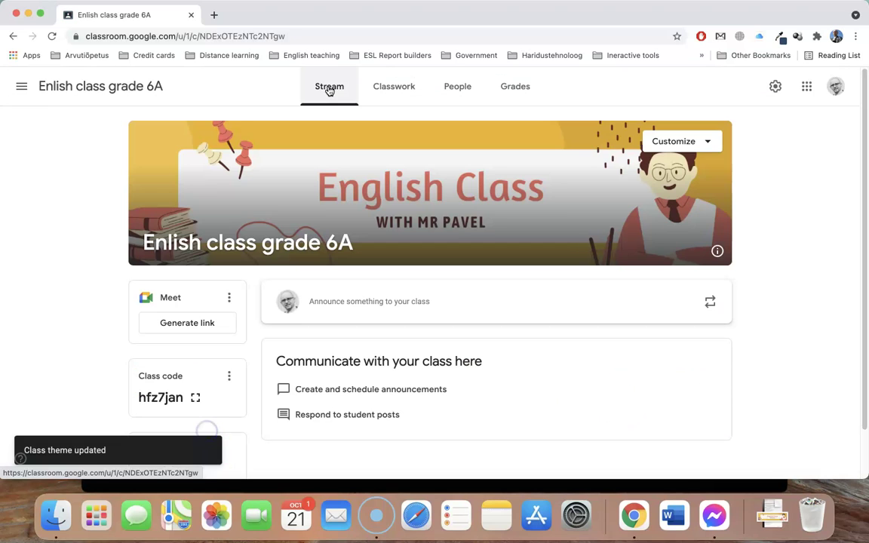
left_click(330, 90)
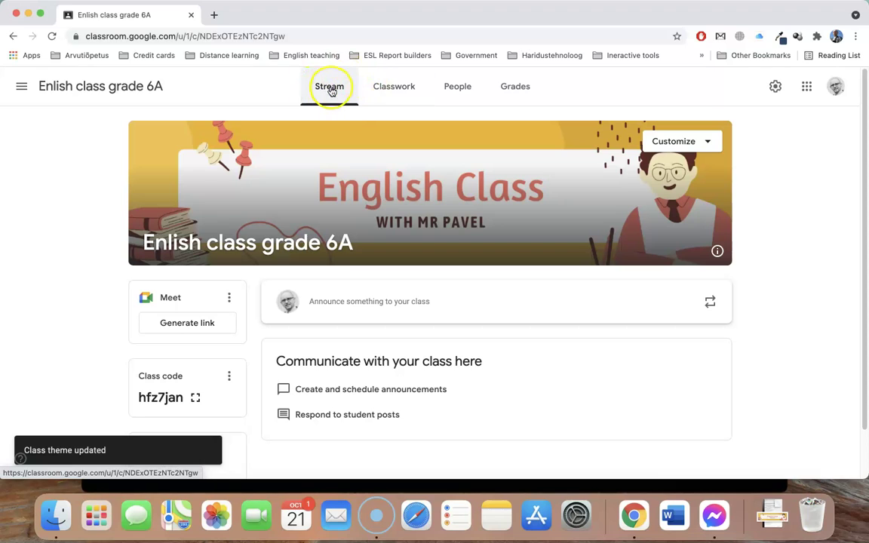
left_click(395, 91)
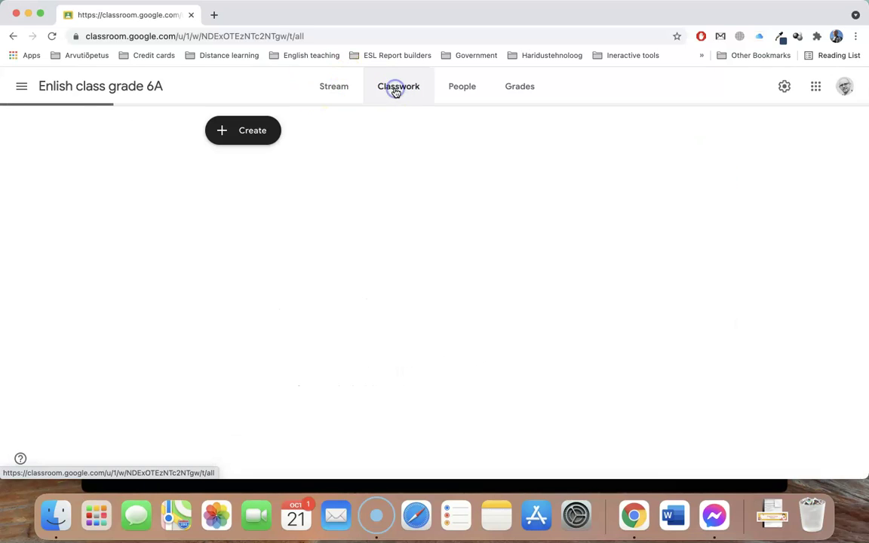
left_click(461, 89)
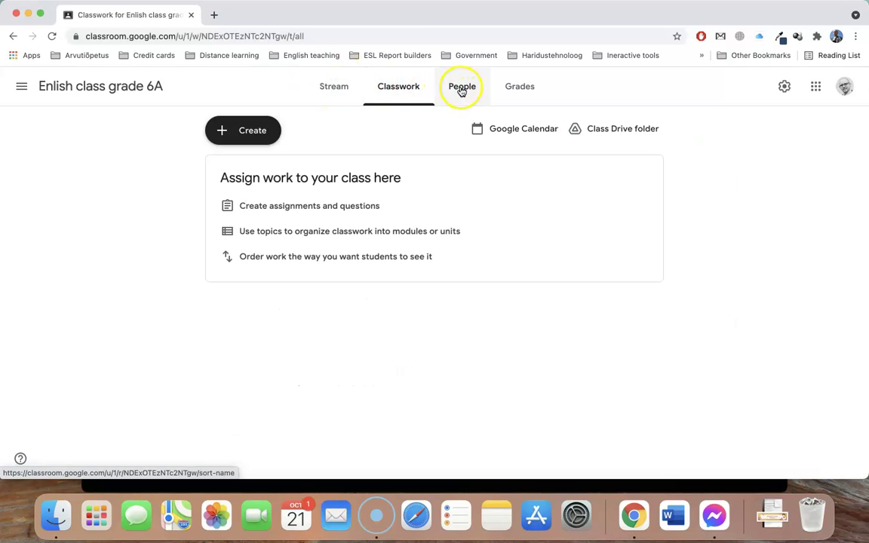
left_click(522, 88)
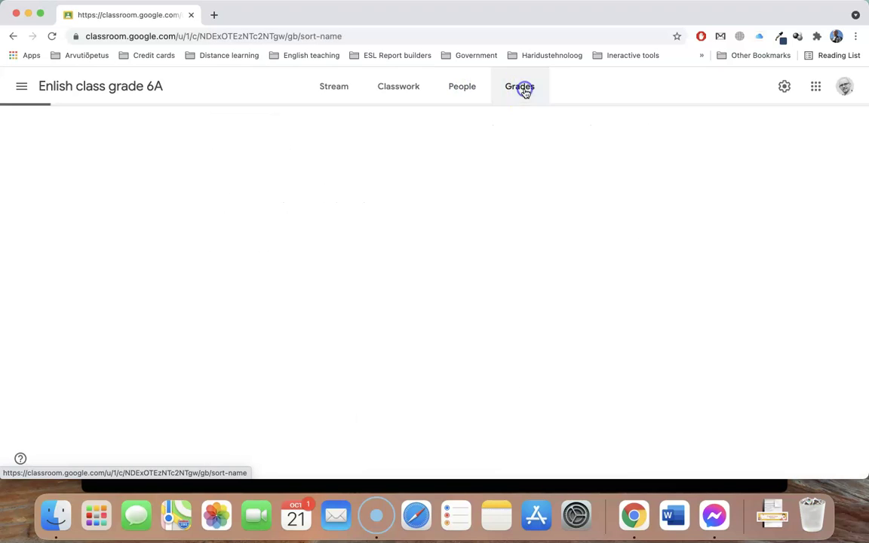
left_click(323, 89)
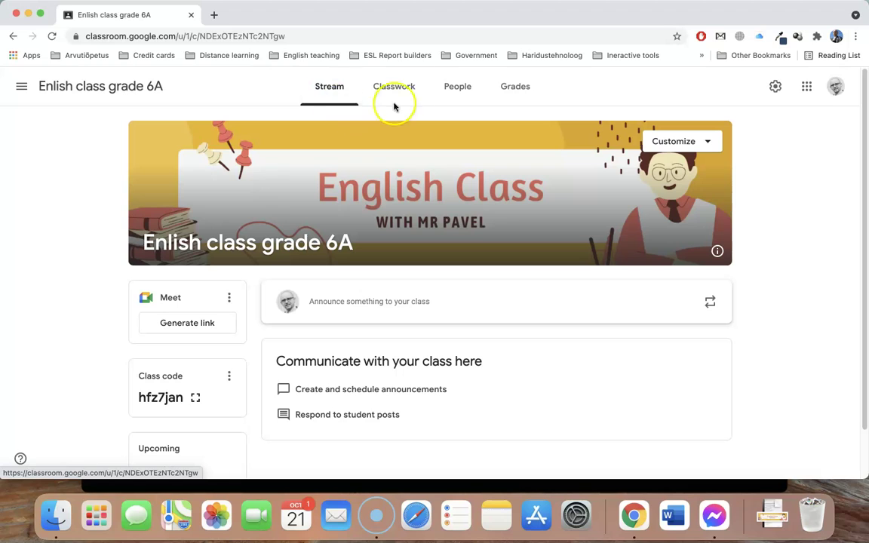
scroll(463, 281, "down", 2)
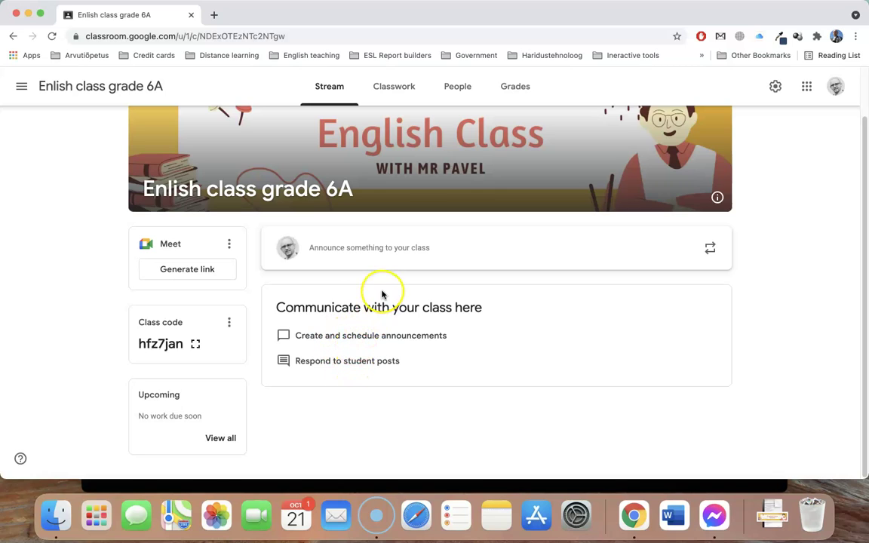
left_click(390, 85)
left_click(247, 133)
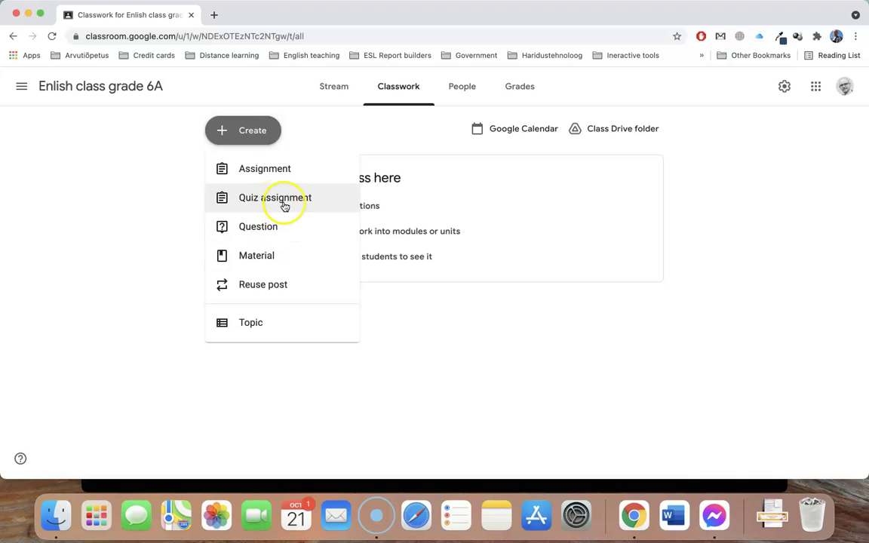
left_click(338, 87)
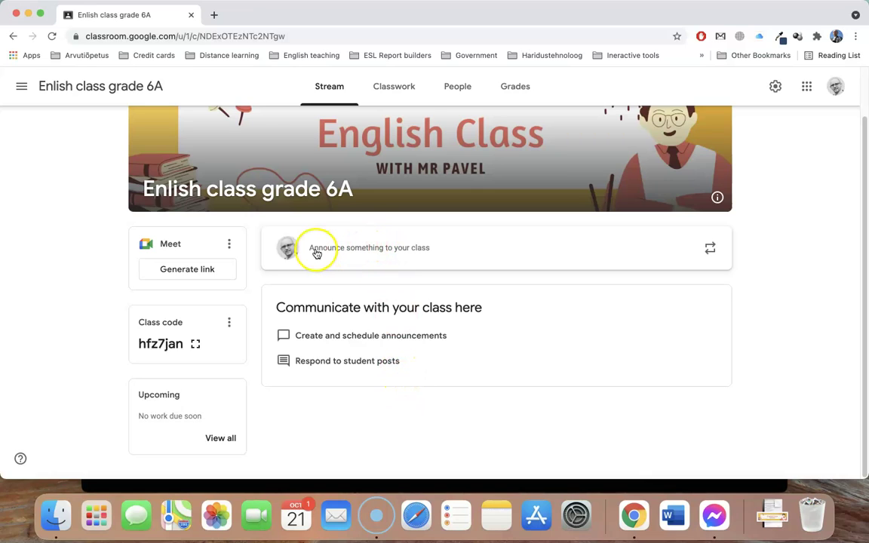
Open an empty announcement draft addressed to all students on the Stream
left_click(403, 247)
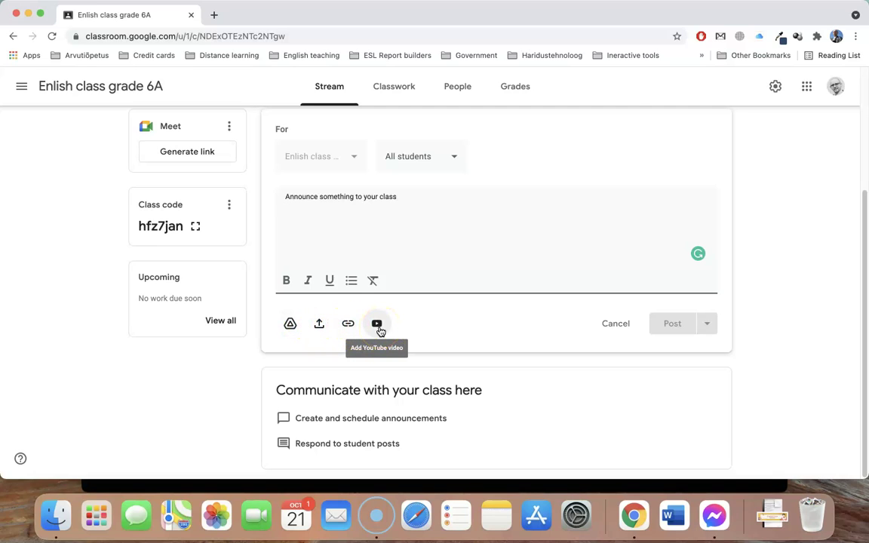
scroll(380, 331, "up", 5)
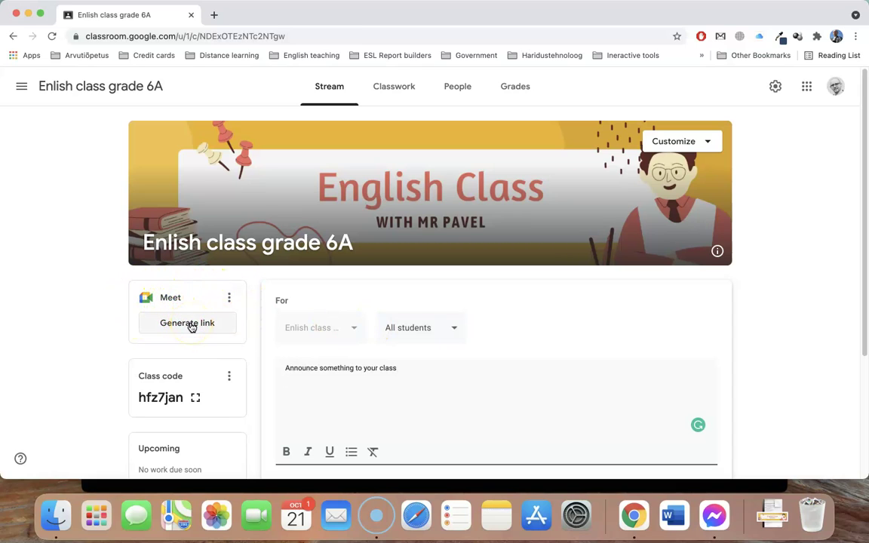
Generate the class Meet link and save it as visible to students
left_click(190, 325)
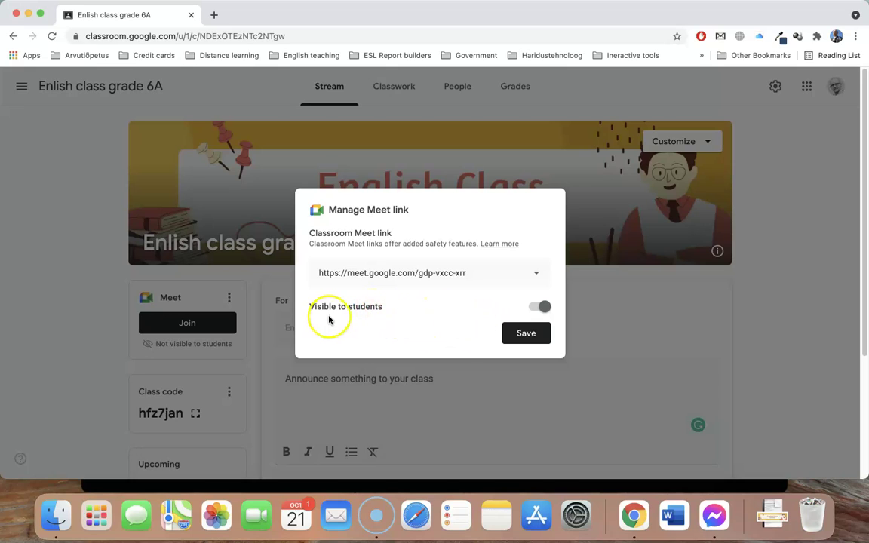
left_click(526, 334)
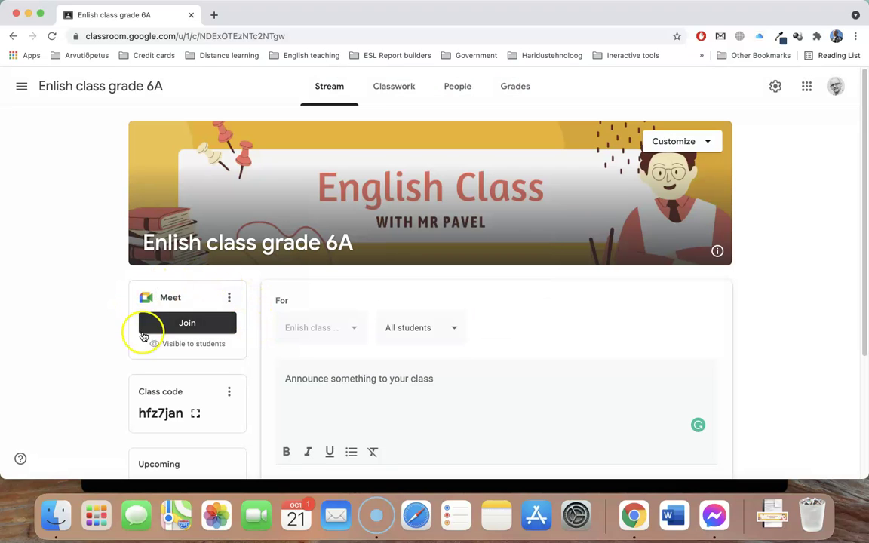
scroll(220, 300, "down", 1)
scroll(221, 301, "down", 3)
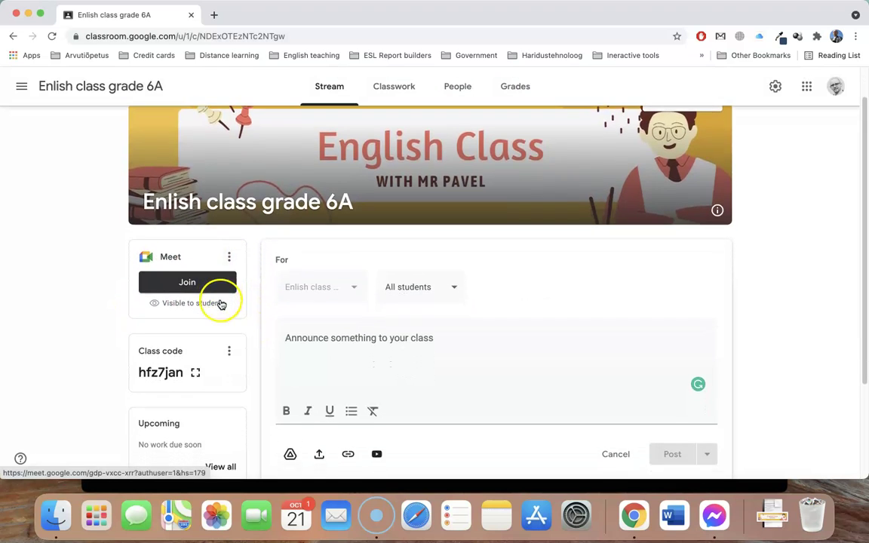
scroll(222, 305, "down", 3)
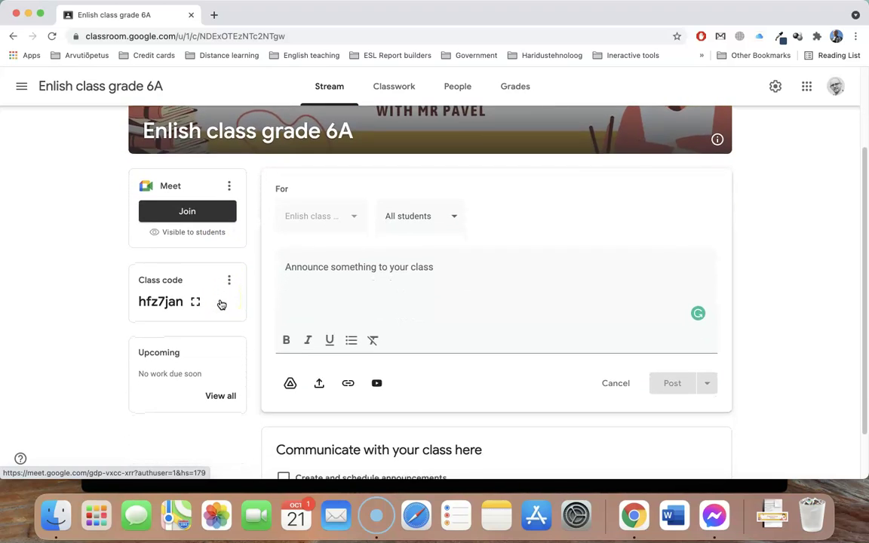
scroll(221, 304, "down", 1)
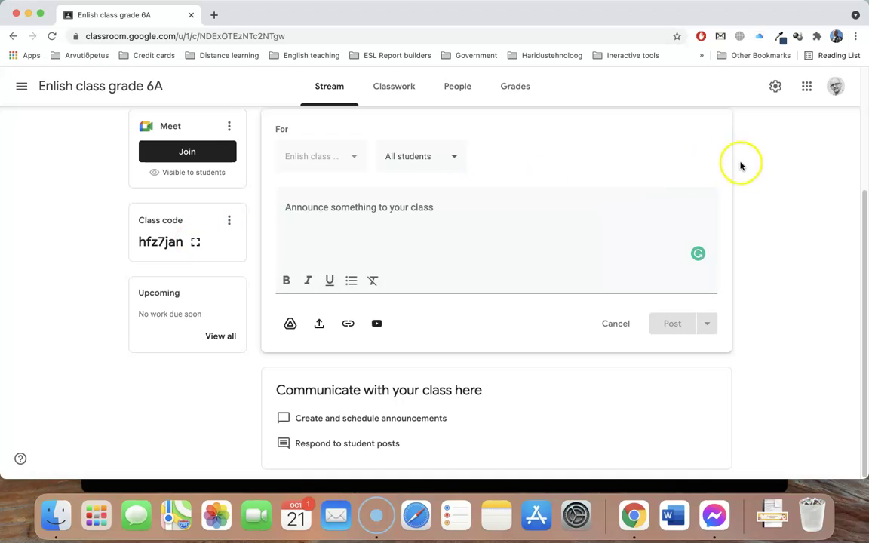
Discard the draft announcement, go to People and copy the class invite link
left_click(836, 88)
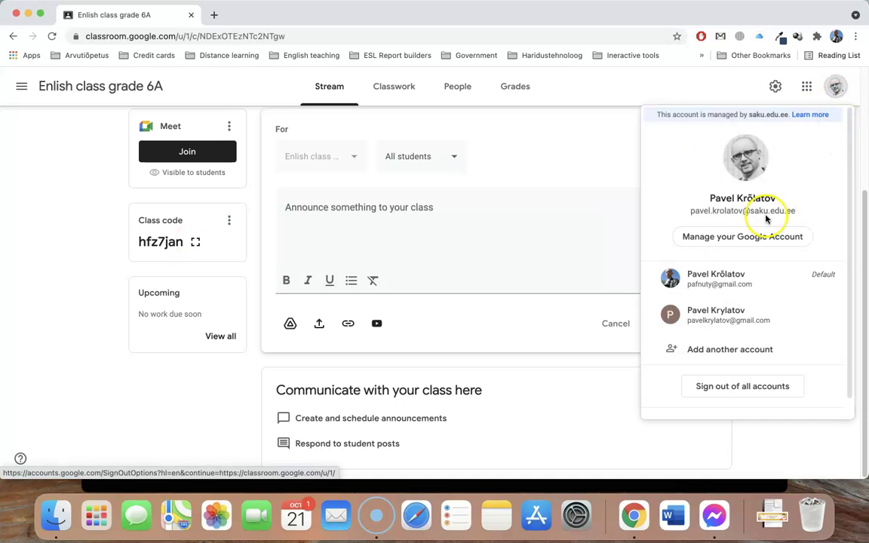
left_click(594, 167)
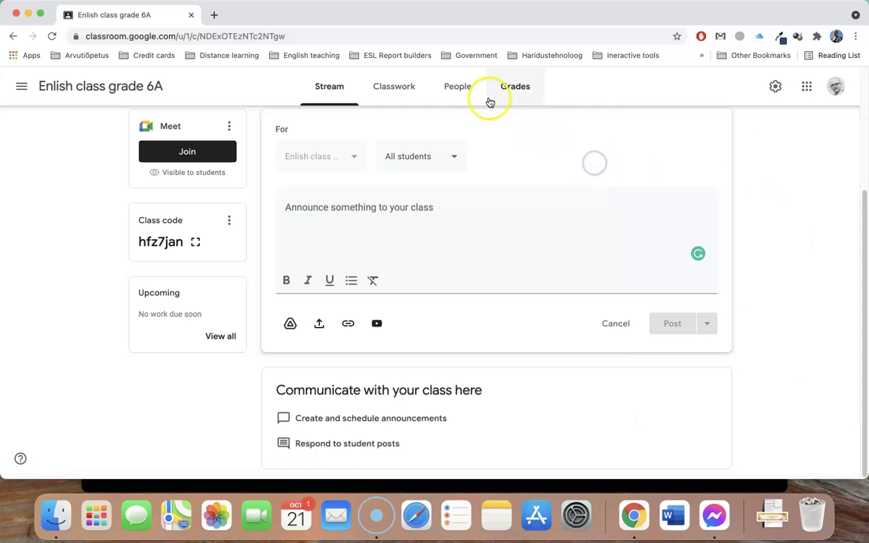
left_click(463, 88)
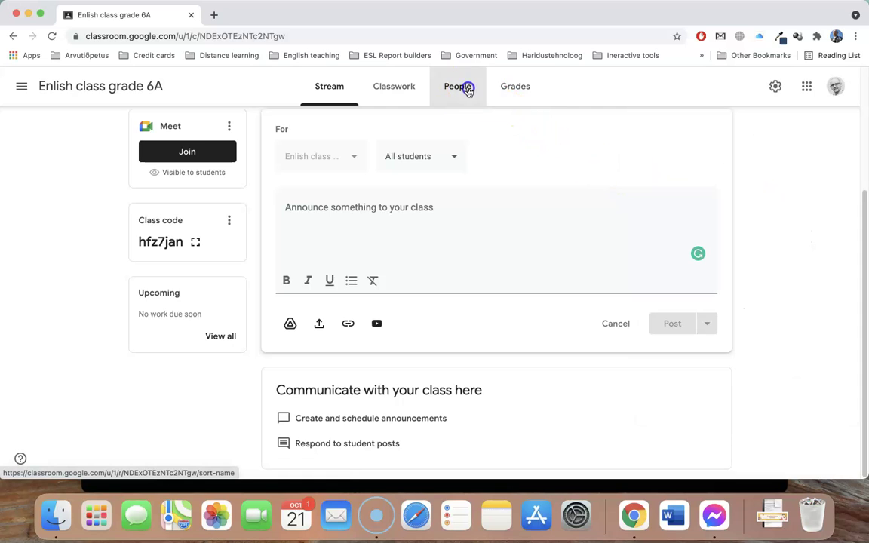
left_click(498, 299)
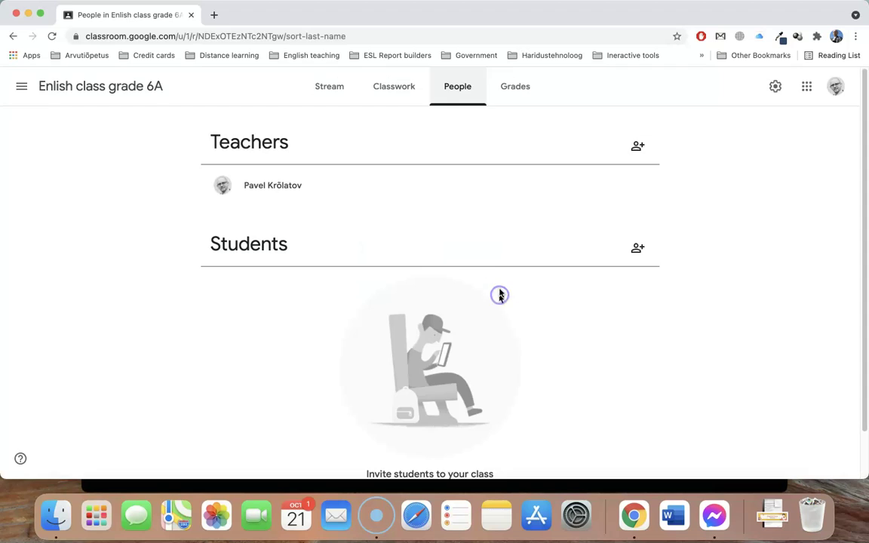
left_click(638, 250)
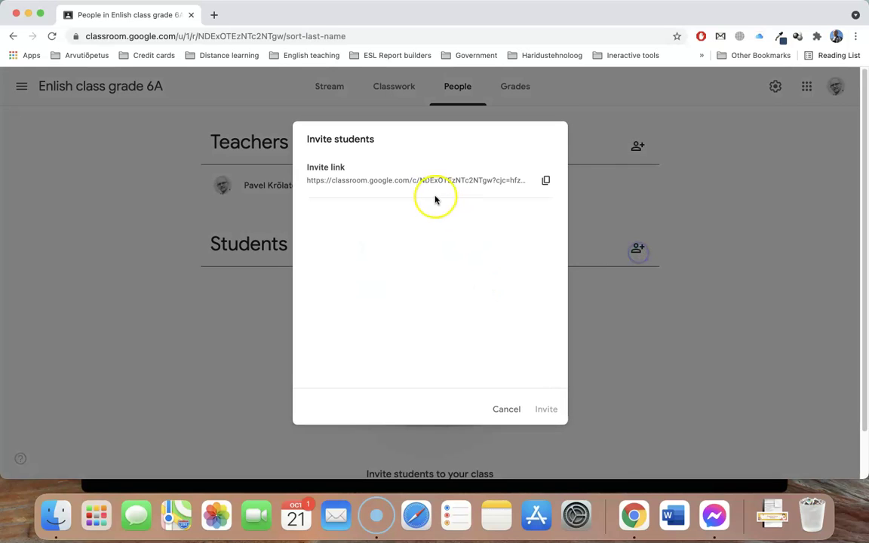
left_click(548, 182)
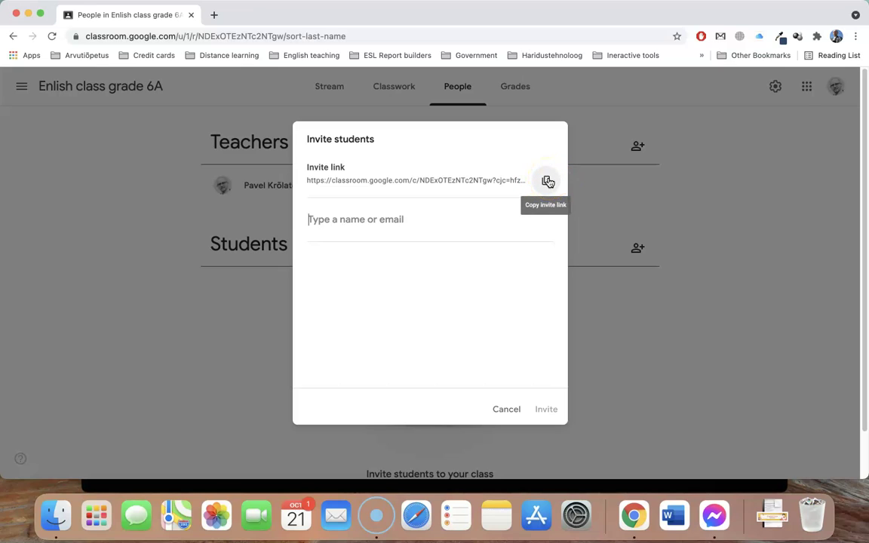
Try several student name searches, recopy the invite link, and switch to the incognito window
left_click(361, 219)
type("juku")
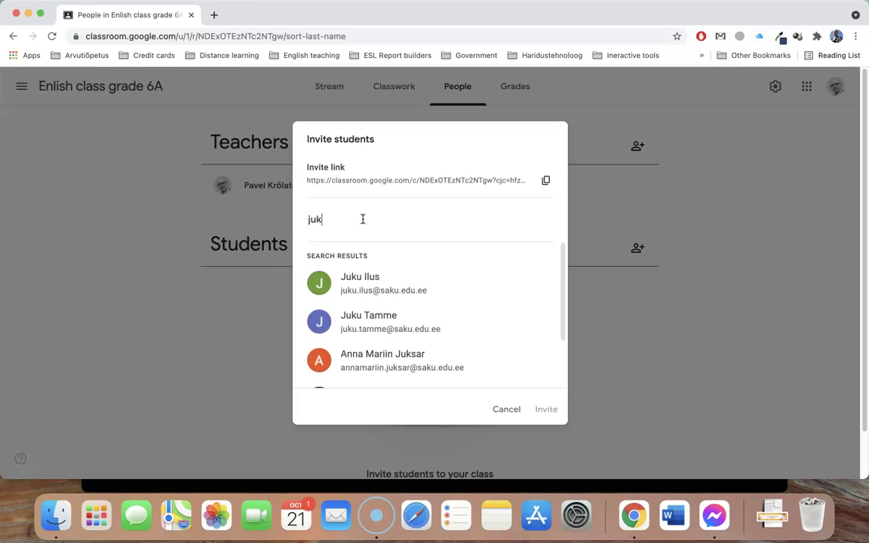
key("BackSpace")
key("BackSpace")
key("BackSpace")
key("BackSpace")
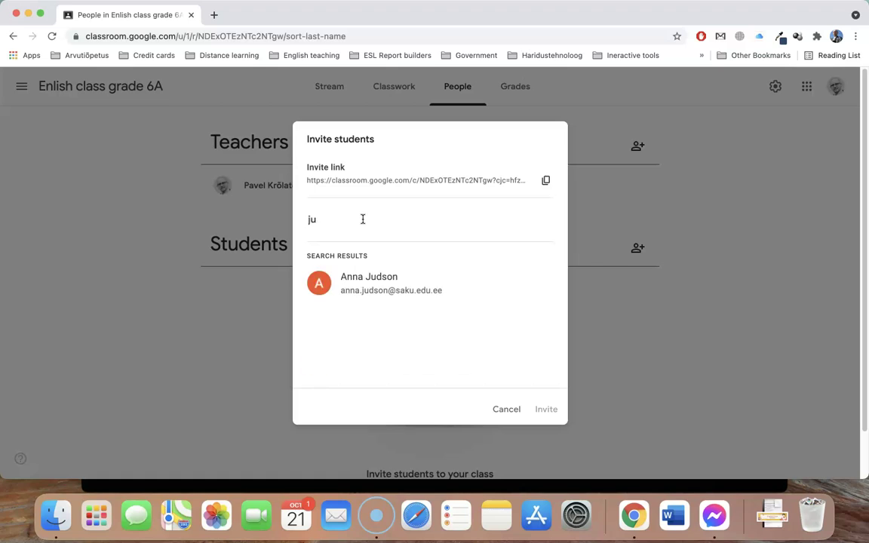
type("peeter")
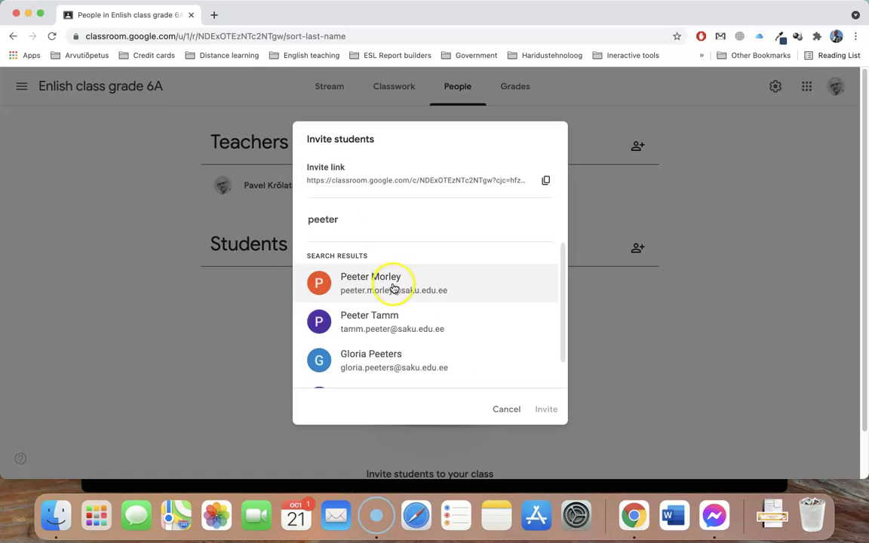
double_click(381, 224)
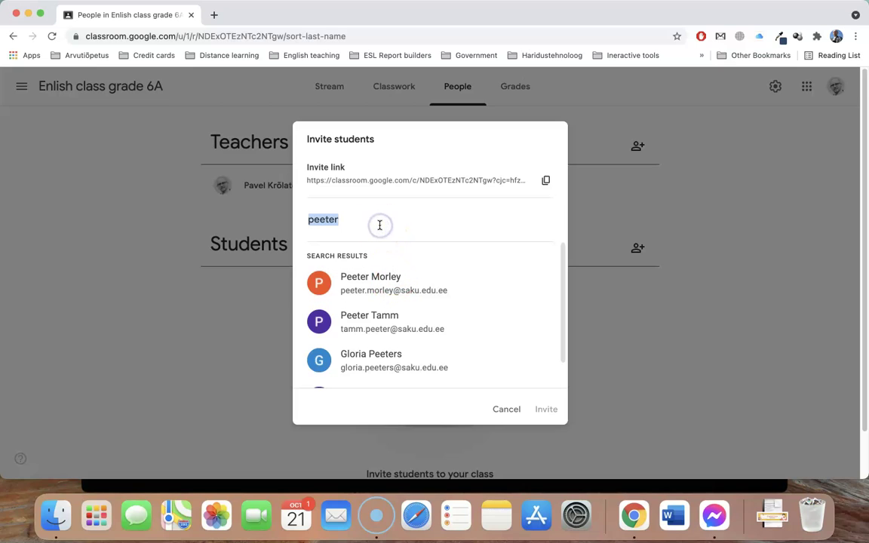
type("tarmo")
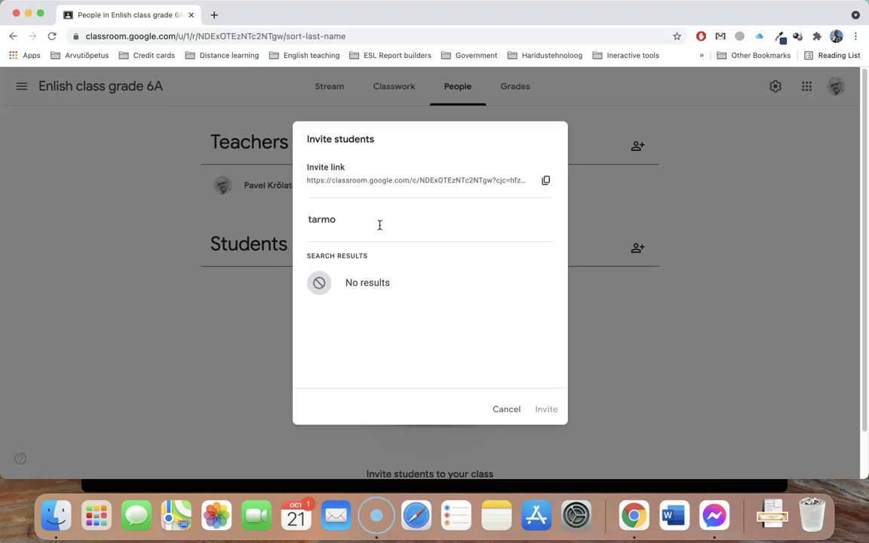
key("BackSpace")
key("BackSpace")
key("BackSpace")
key("BackSpace")
key("BackSpace")
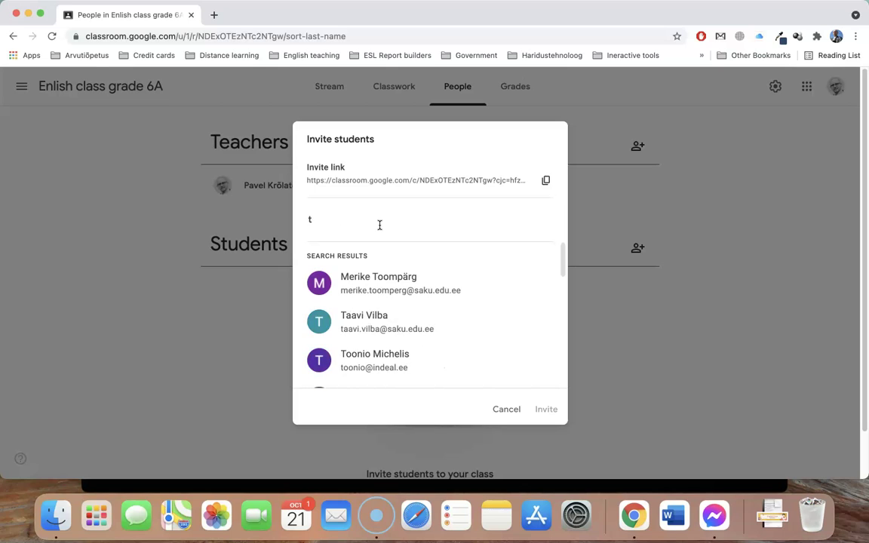
type("juku")
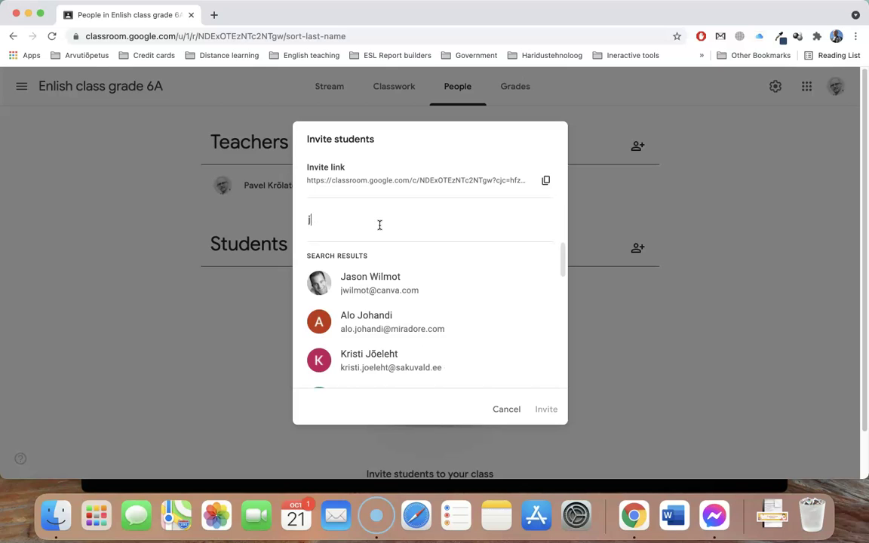
left_click(545, 183)
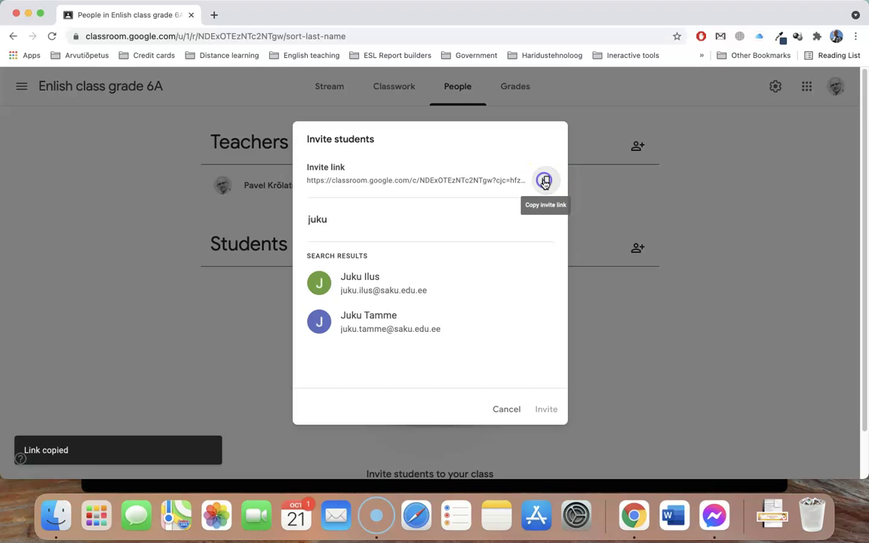
key("ctrl+Right")
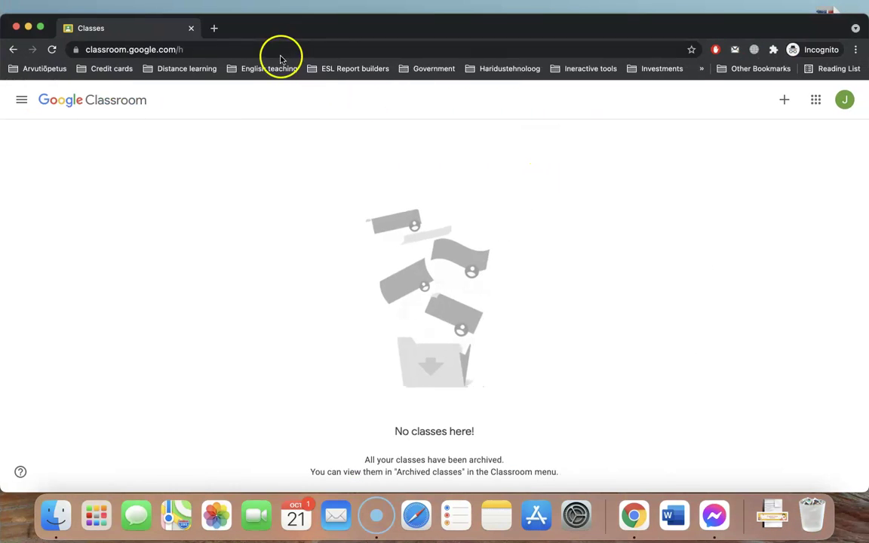
Open the pasted invite link in a new tab and check the signed-in account
left_click(214, 28)
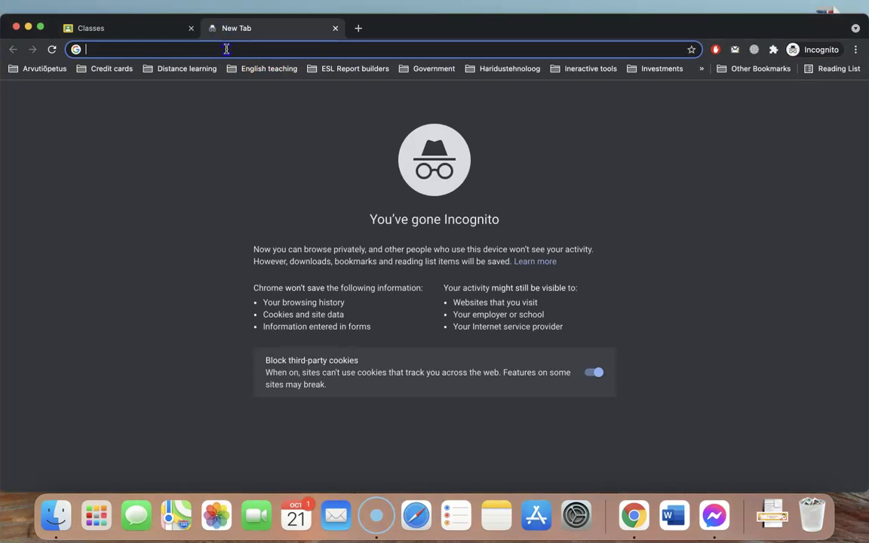
key("Return")
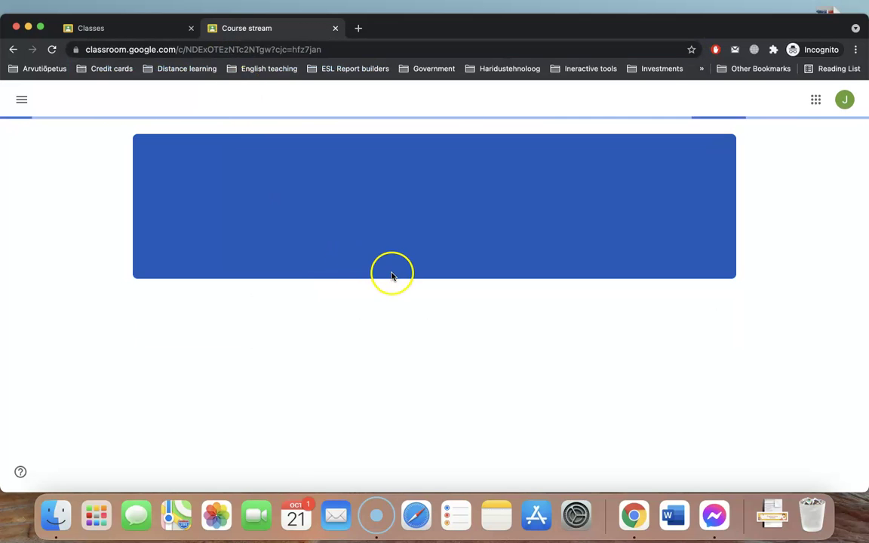
left_click(844, 101)
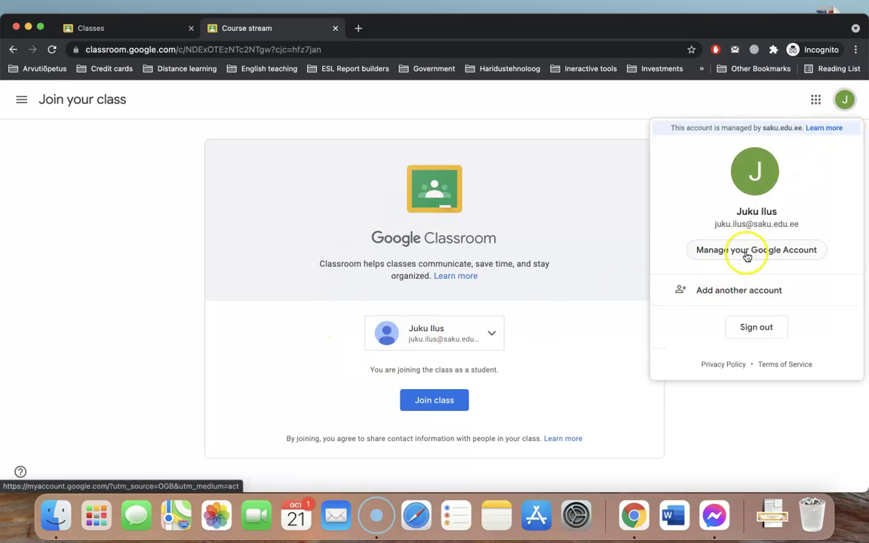
left_click(119, 217)
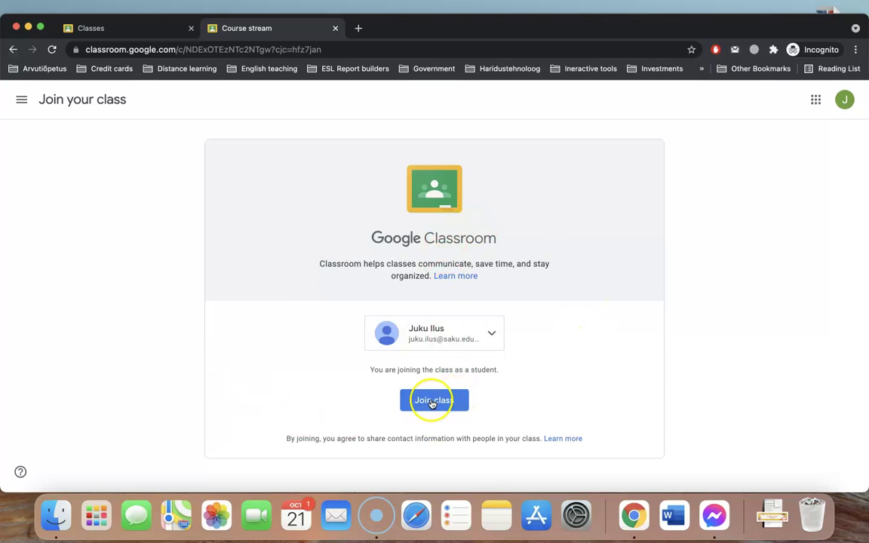
Close the invite tab, cancel inviting students, and return to the class Stream
left_click(335, 29)
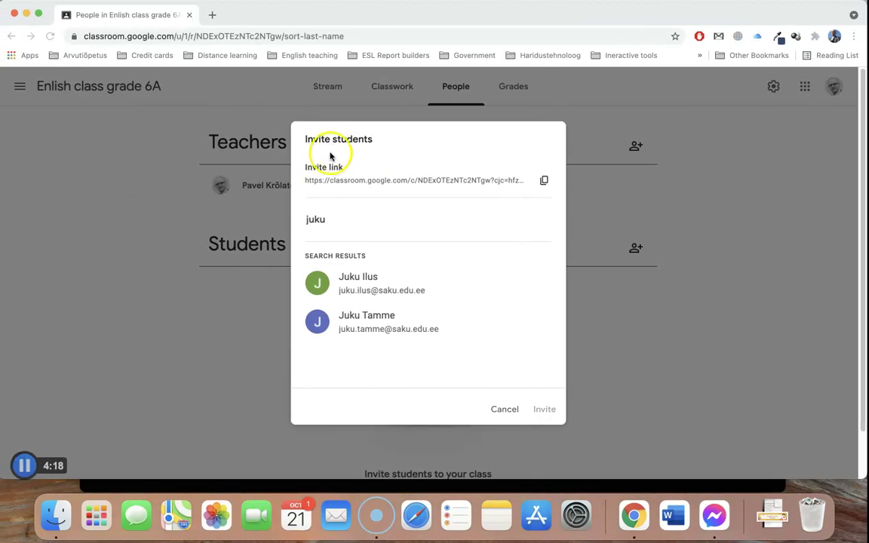
left_click(507, 410)
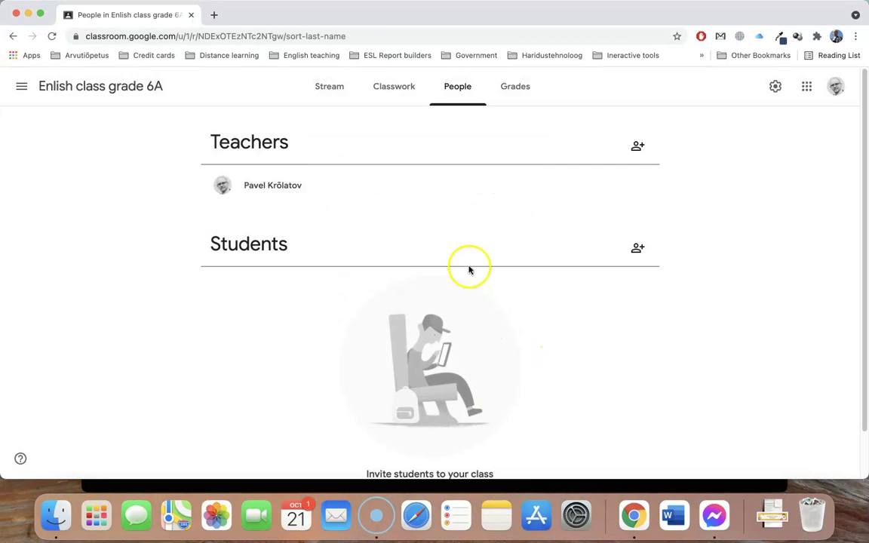
left_click(331, 90)
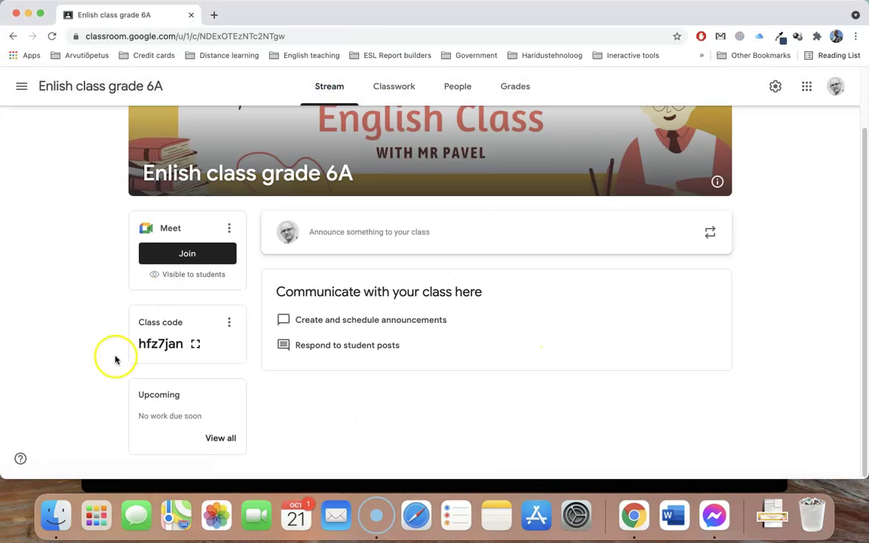
double_click(161, 344)
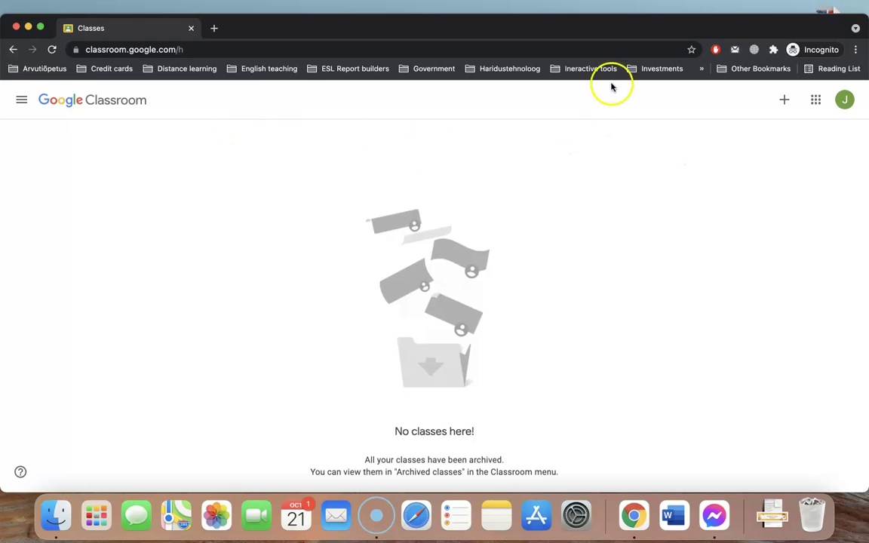
left_click(785, 99)
left_click(364, 279)
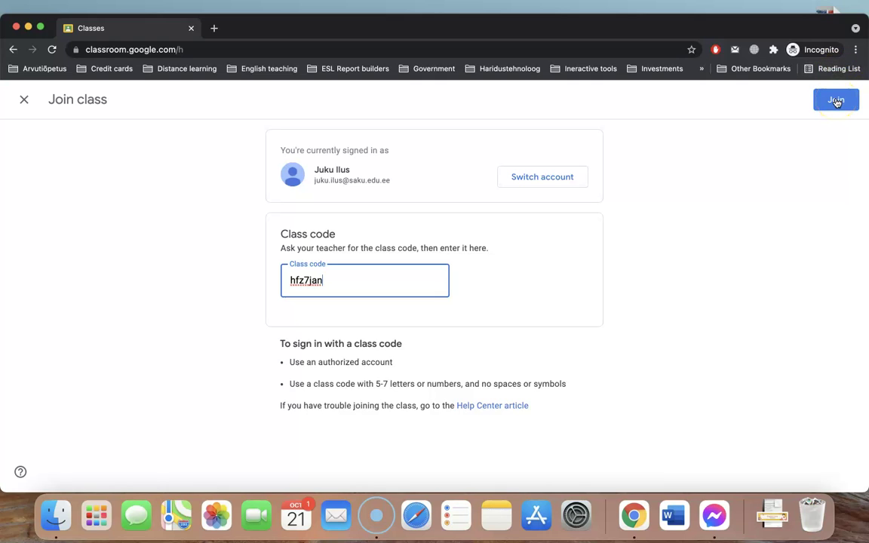
left_click(836, 102)
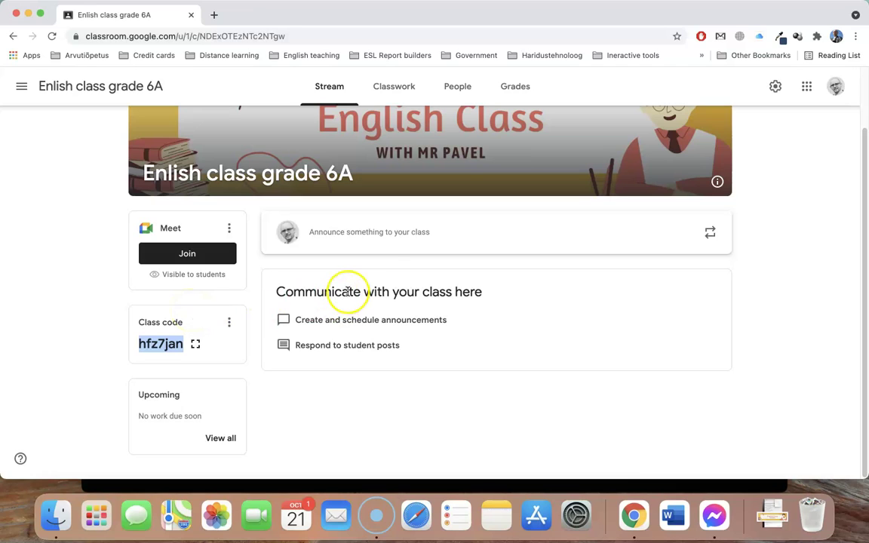
Post the announcement 'Google Meet lesson 21.11 09:00, Just click the Join button' immediately, not scheduled
left_click(375, 233)
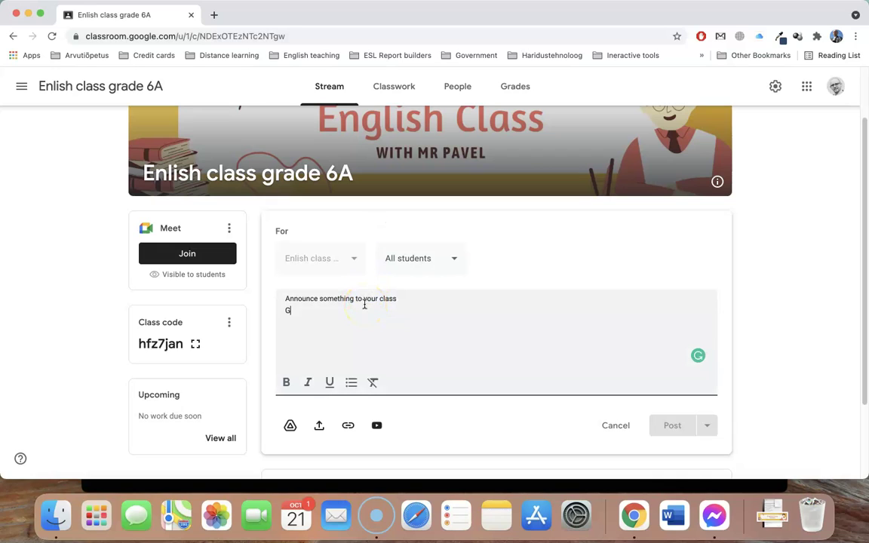
type("Google Meet lesson 21.11 09:00")
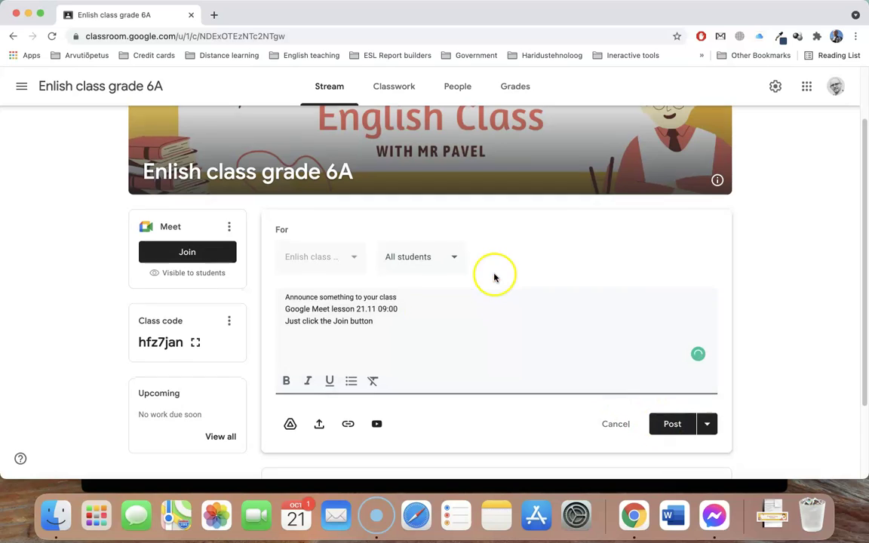
scroll(513, 287, "down", 3)
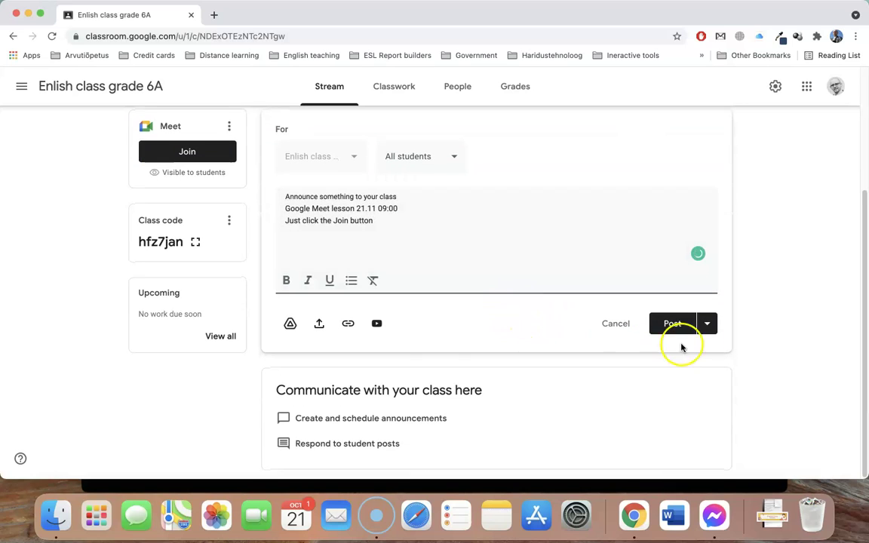
left_click(703, 325)
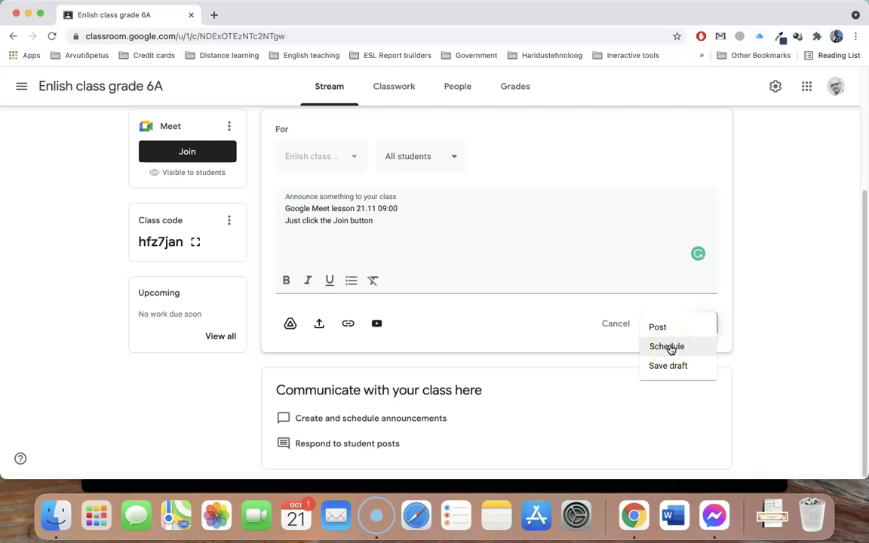
left_click(668, 348)
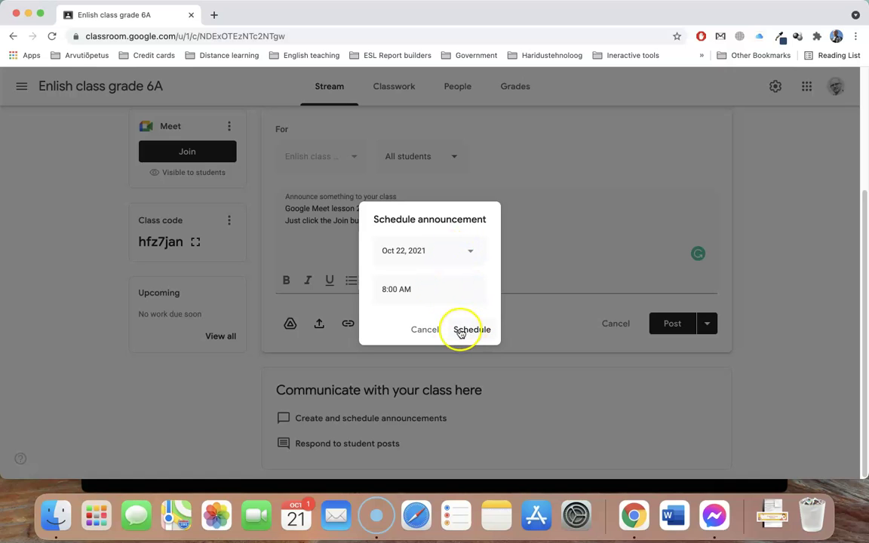
left_click(426, 329)
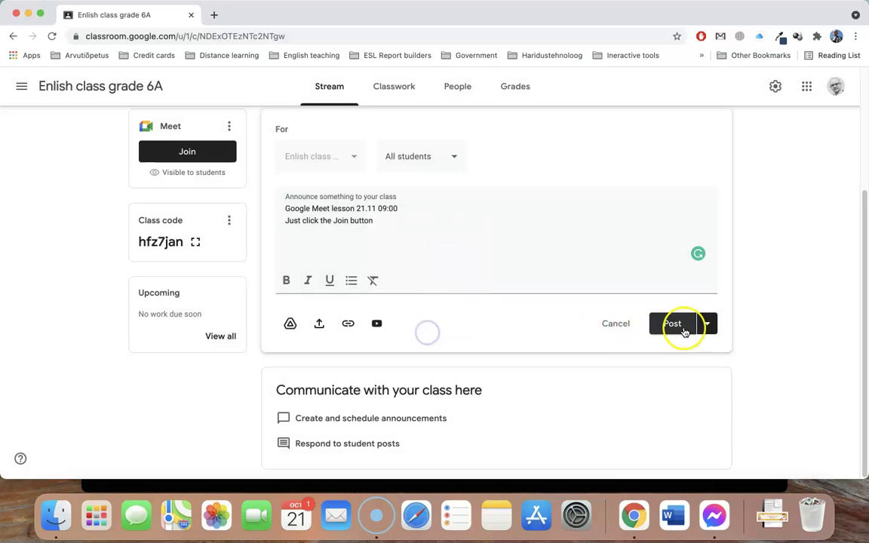
left_click(673, 326)
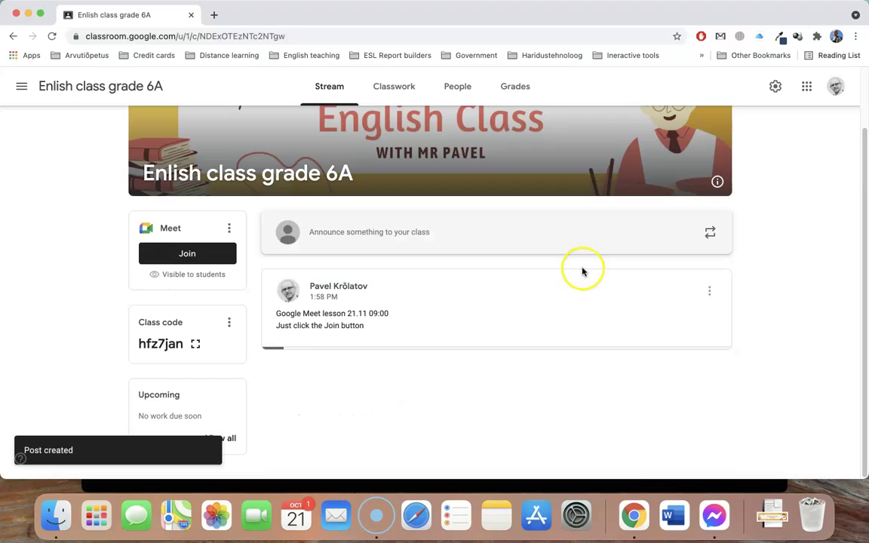
key("ctrl+Right")
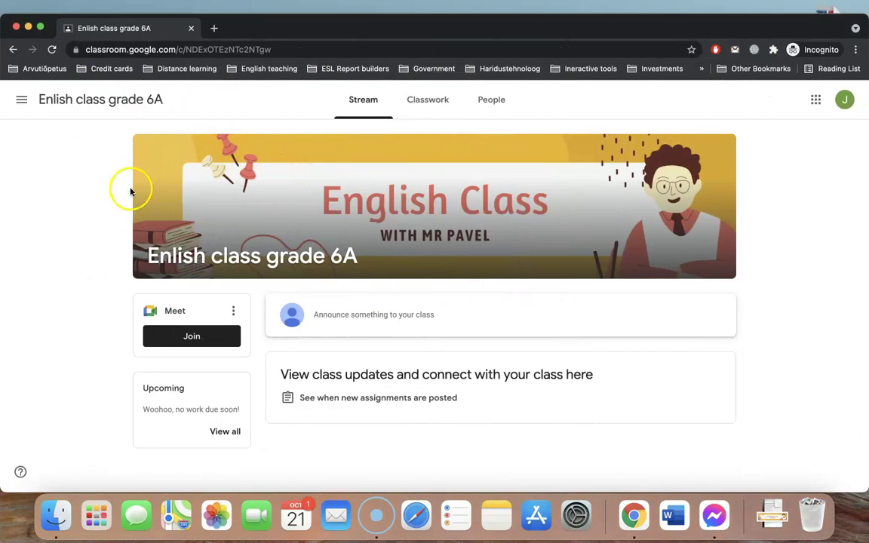
Reload the student's class page to see the posted Meet announcement
left_click(53, 49)
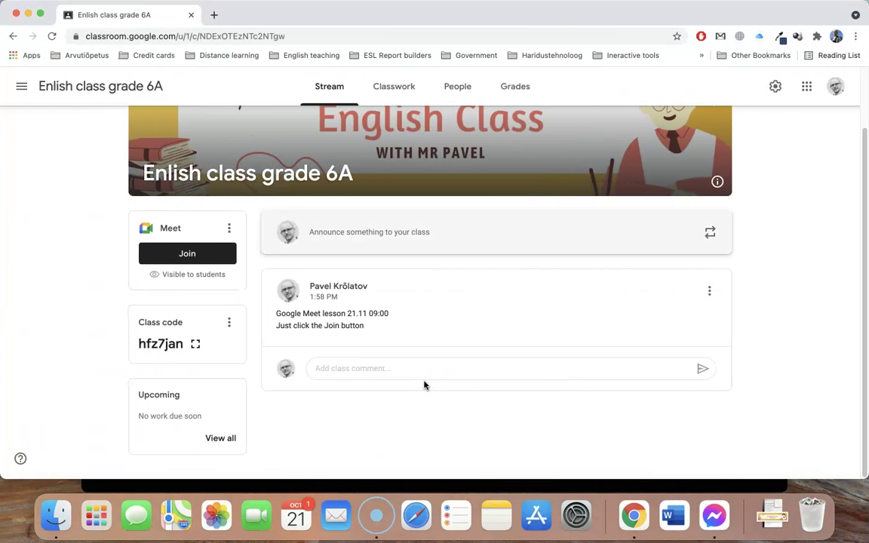
Create three Classwork topics: Introduction, Unit 1 and Unit 2
left_click(396, 87)
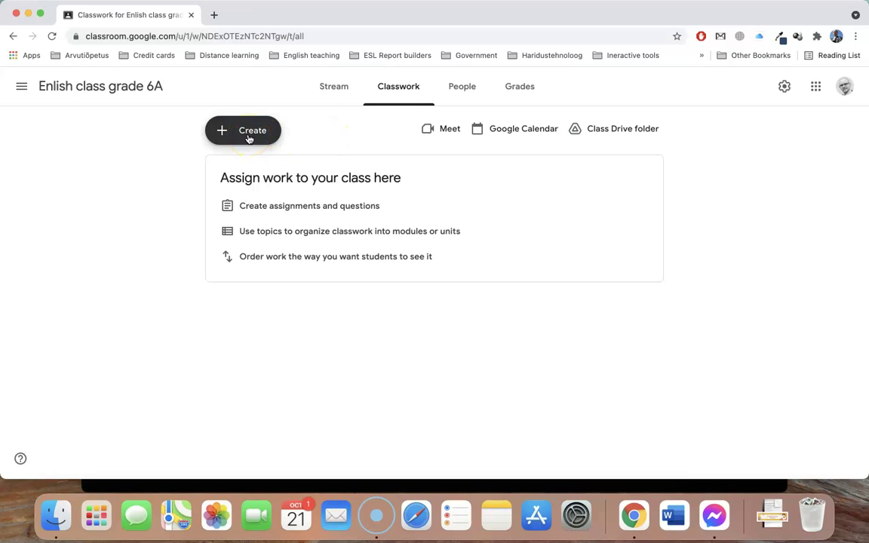
left_click(249, 138)
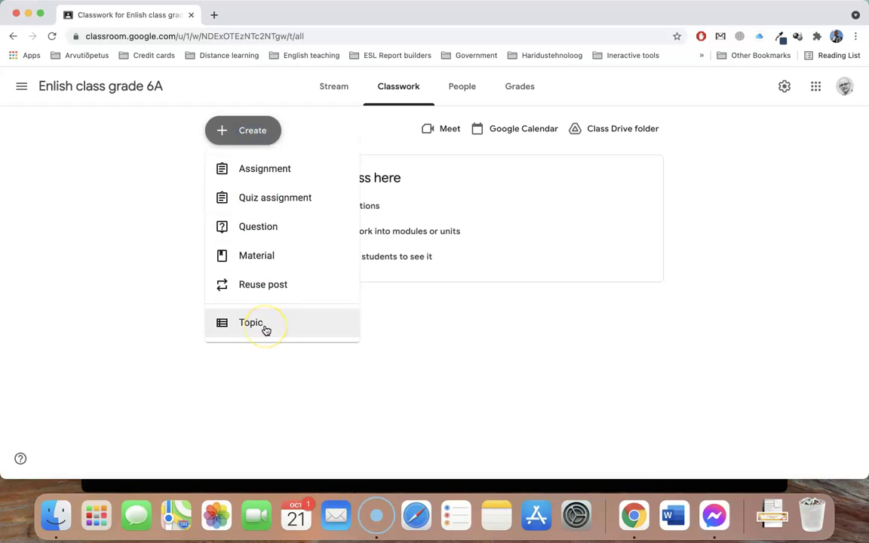
left_click(265, 330)
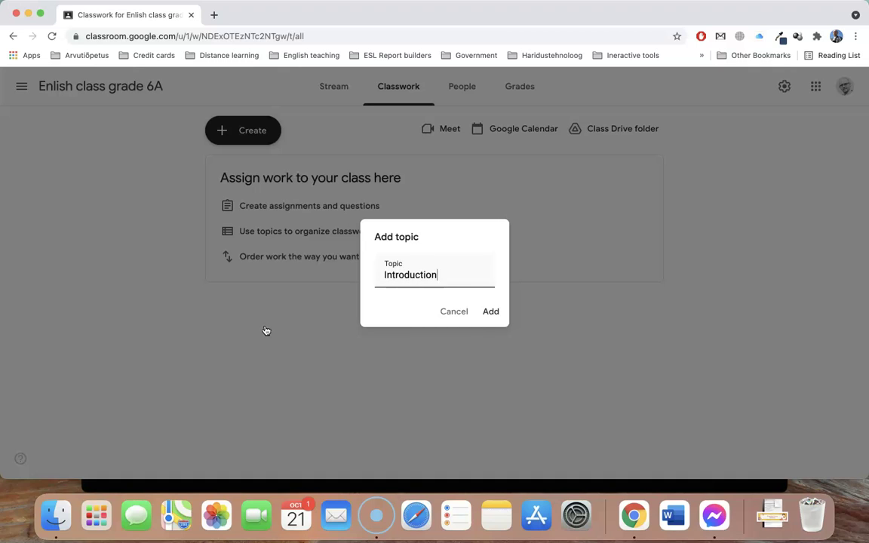
left_click(492, 311)
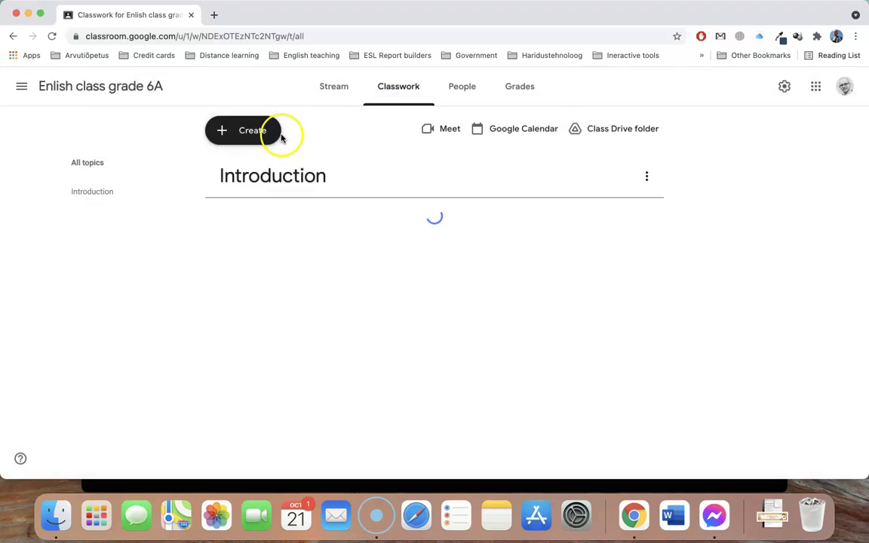
left_click(249, 130)
left_click(274, 323)
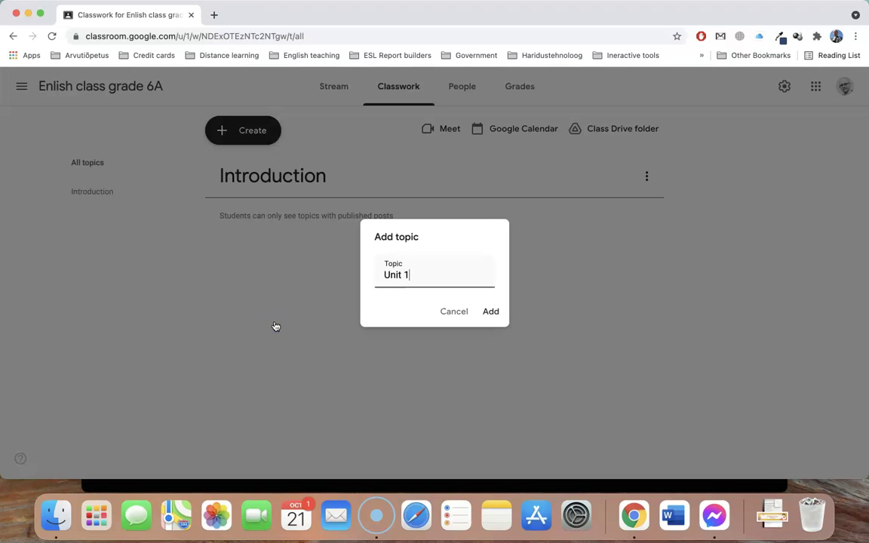
left_click(491, 311)
left_click(255, 136)
left_click(258, 323)
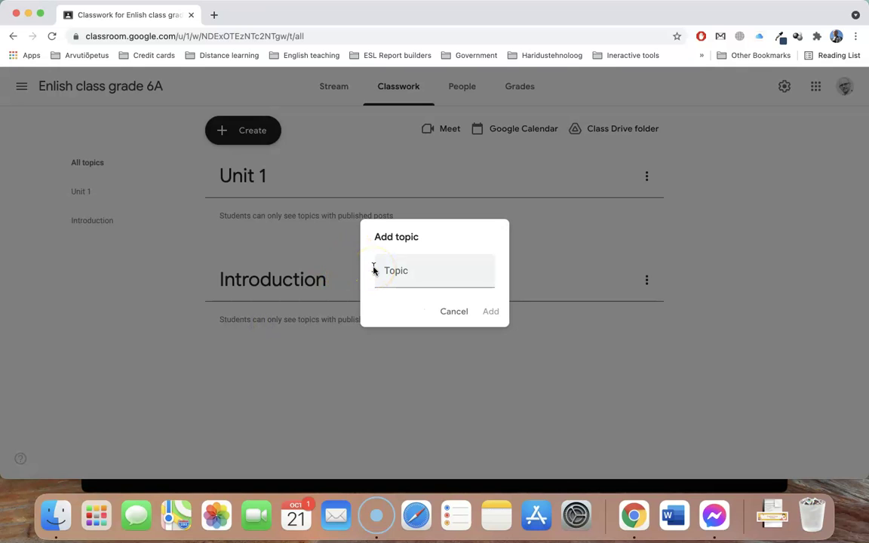
left_click(412, 274)
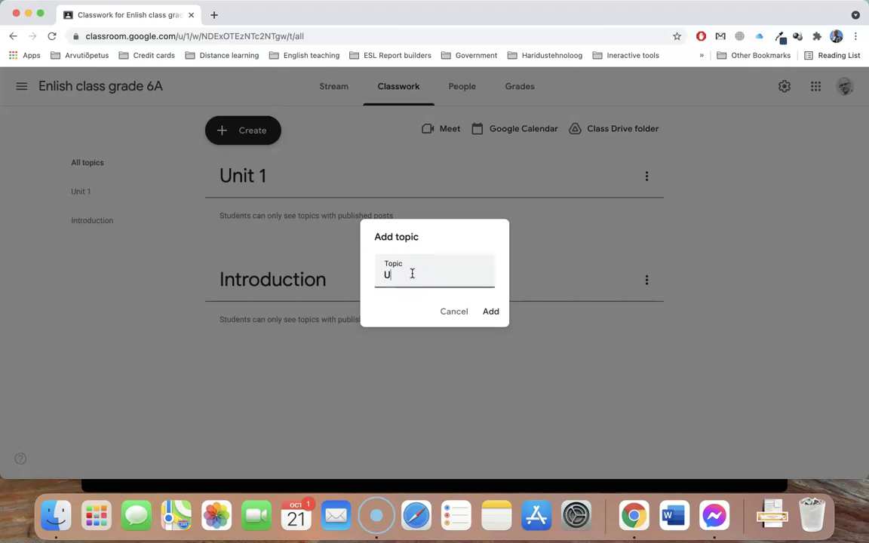
left_click(490, 309)
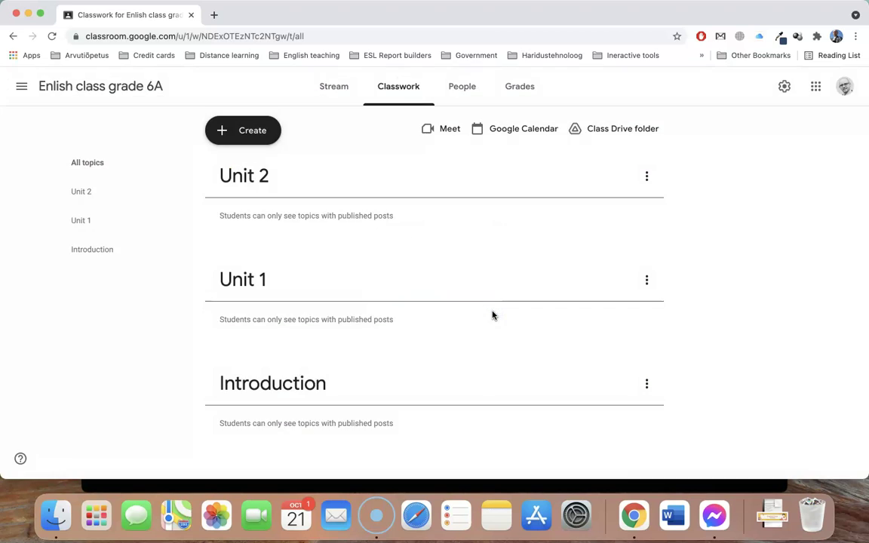
Drag the topics into the order Introduction, Unit 1, Unit 2 and check the student's Classwork page
left_click_drag(292, 374, 303, 185)
left_click_drag(258, 386, 269, 245)
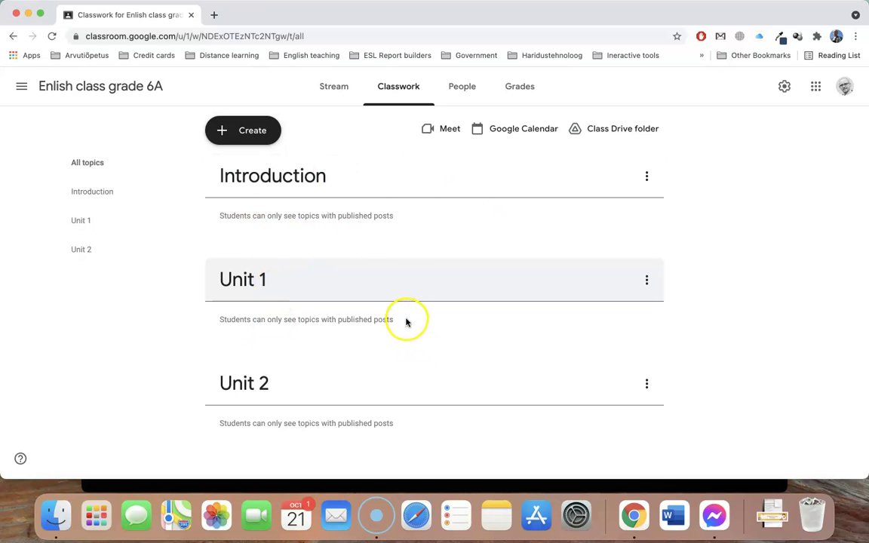
key("ctrl+Right")
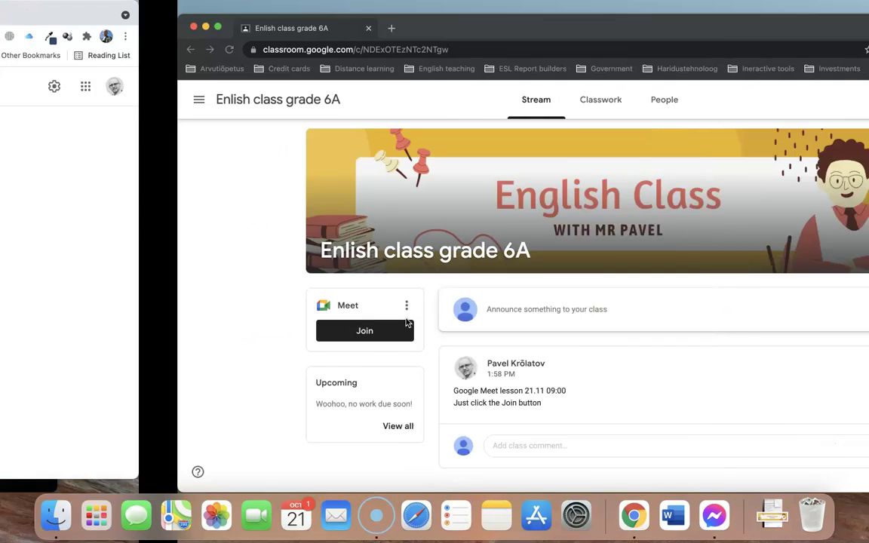
left_click(424, 102)
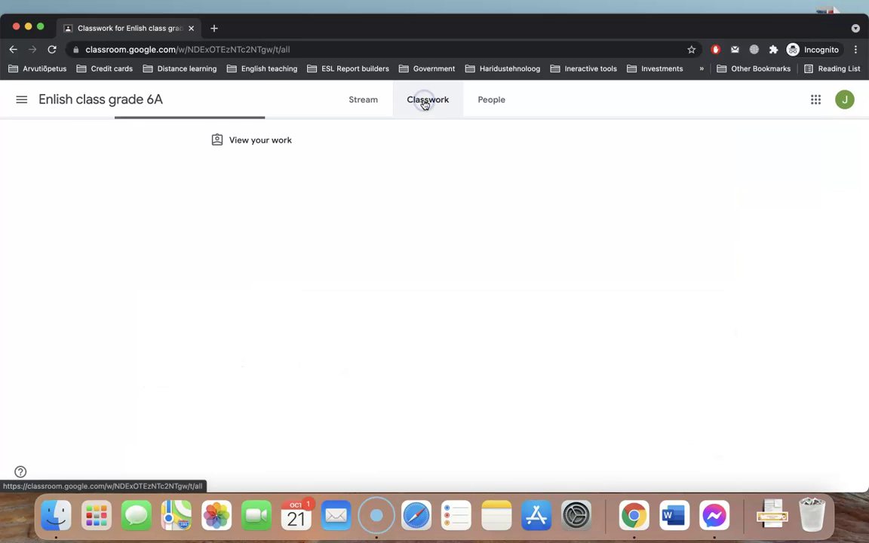
key("ctrl+Left")
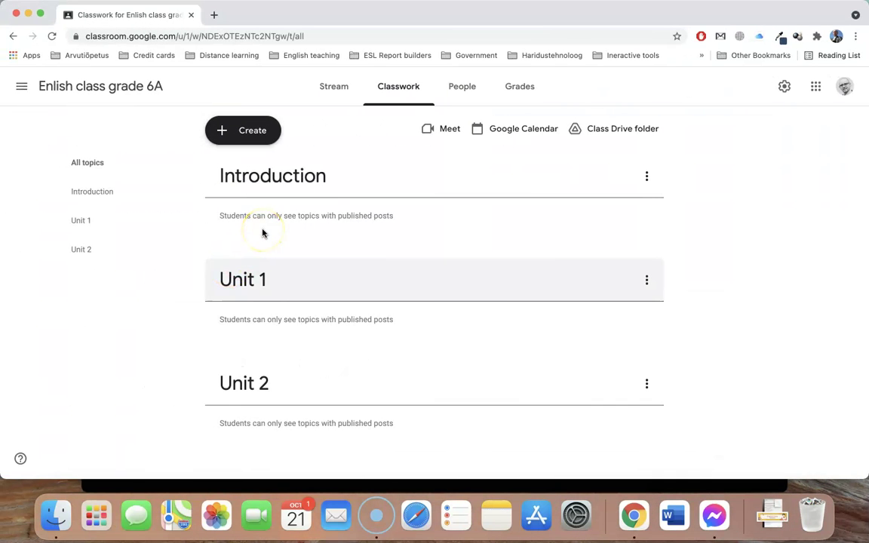
Start a new class material titled 'Course content'
left_click(240, 130)
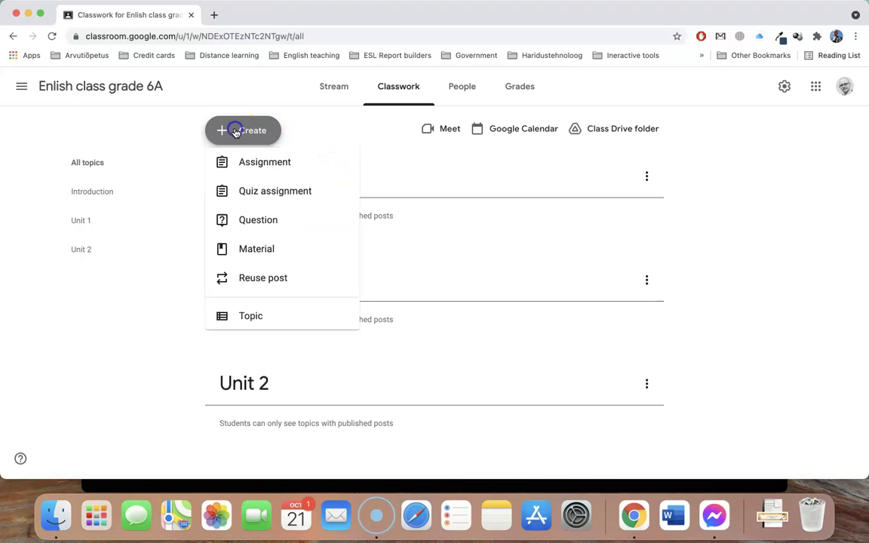
left_click(256, 257)
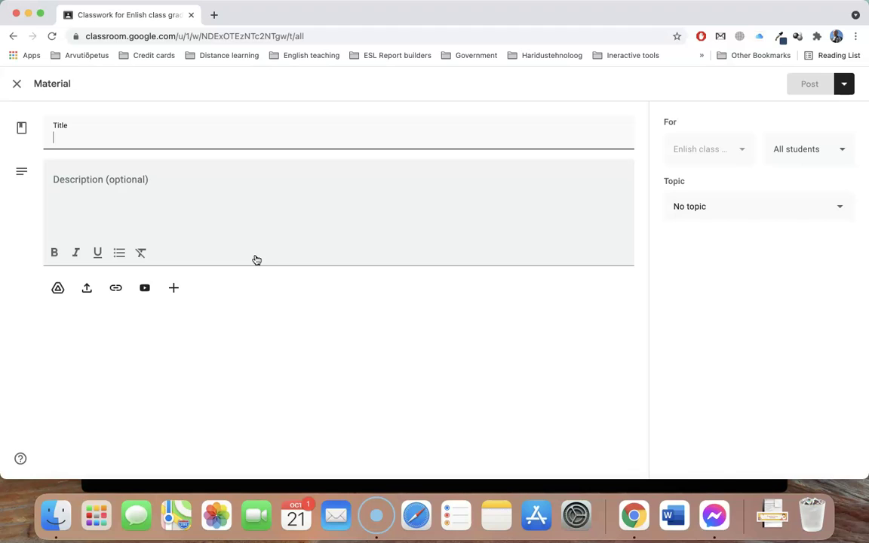
type("Course content")
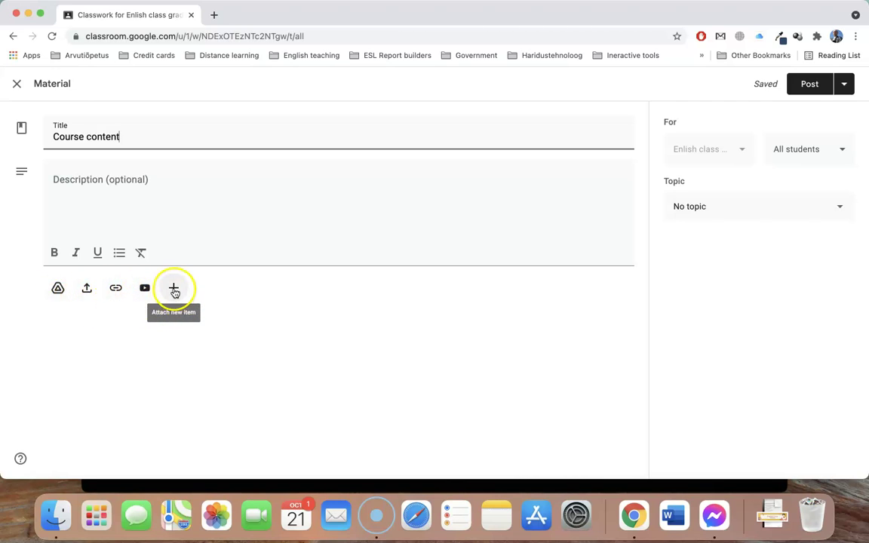
Upload Course content.pdf from the computer as its attachment and post the material
left_click(174, 292)
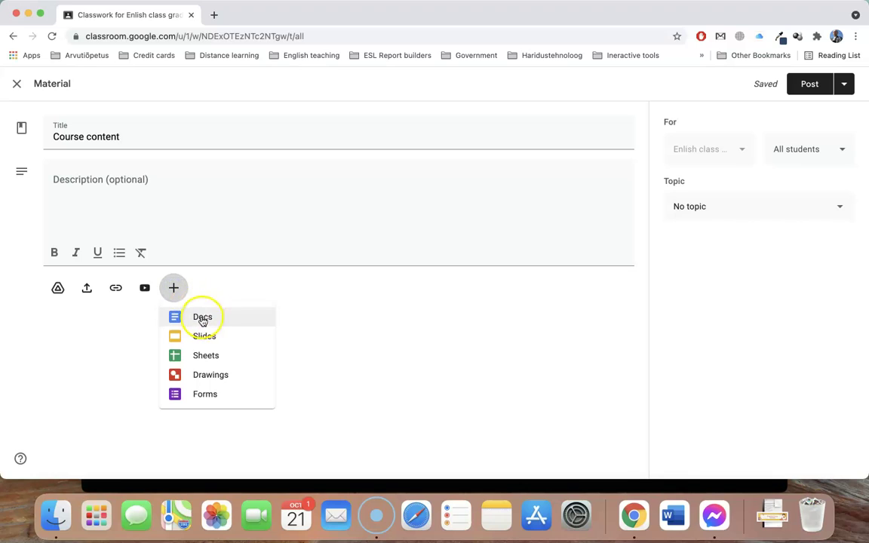
left_click(94, 292)
left_click(90, 296)
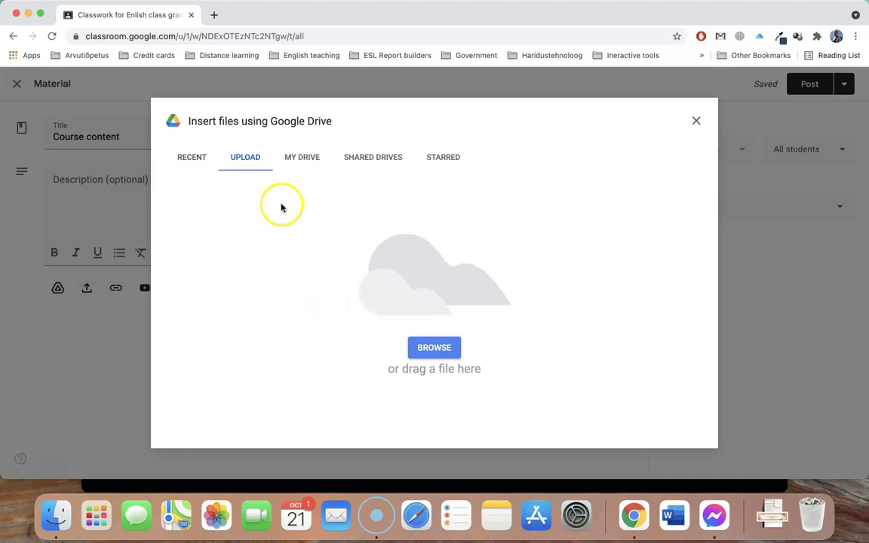
left_click(432, 349)
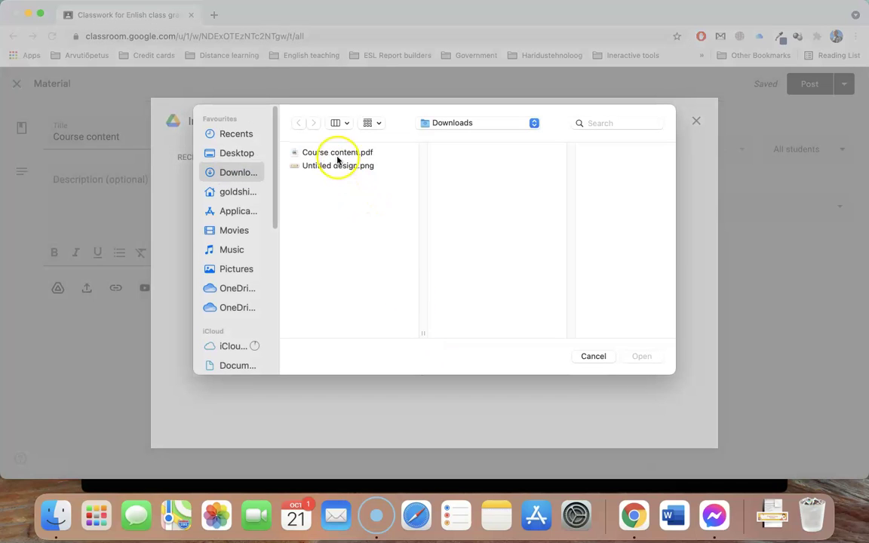
double_click(334, 150)
left_click(809, 84)
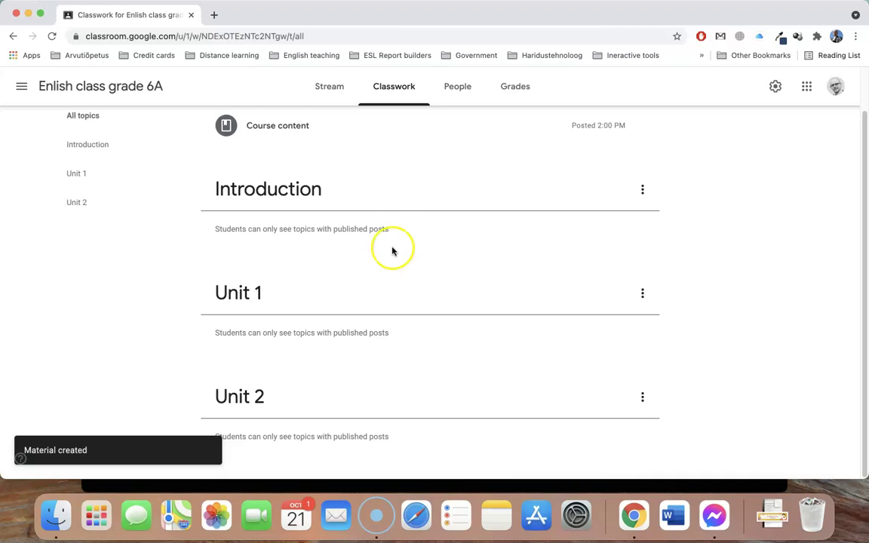
scroll(383, 231, "up", 2)
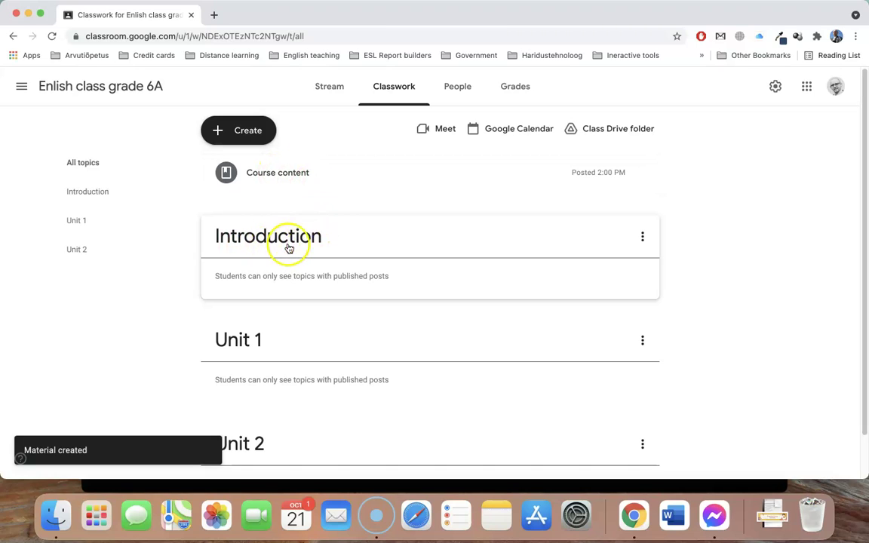
Edit the Course content material to place it under the Introduction topic and save
left_click(642, 173)
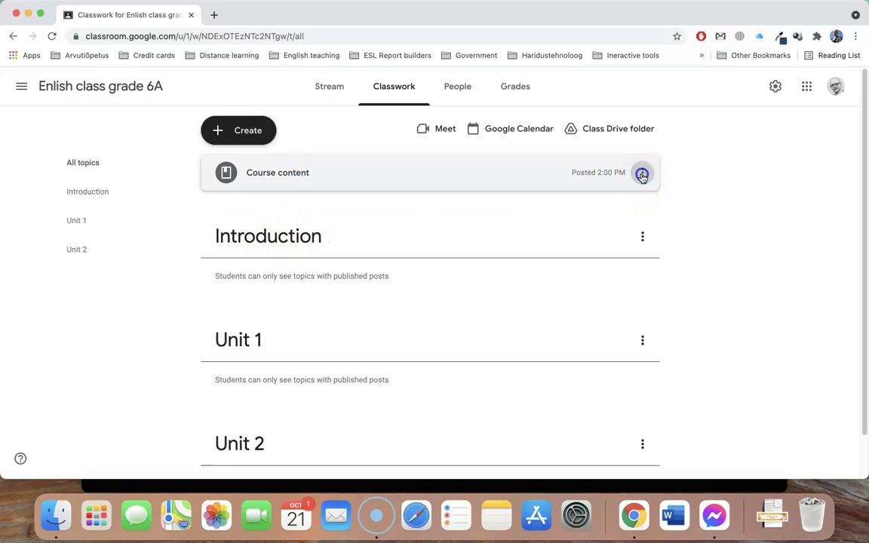
left_click(594, 198)
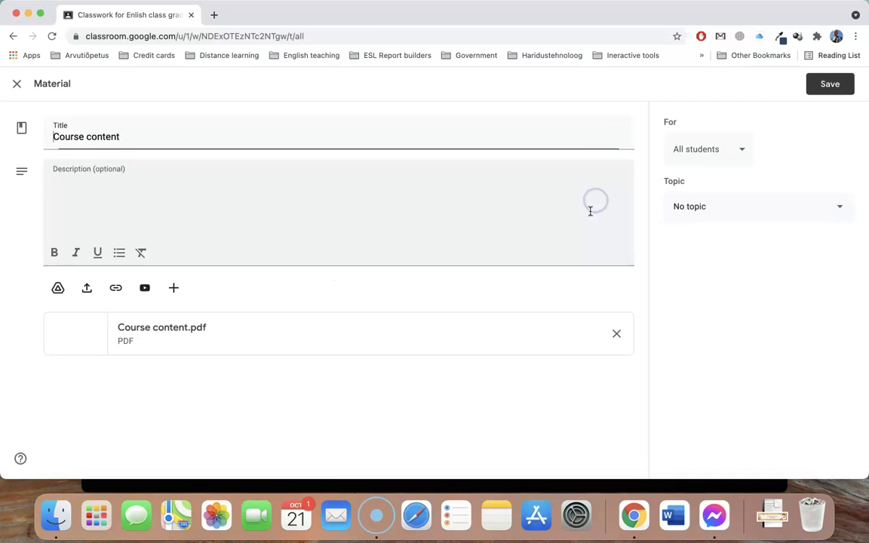
left_click(706, 209)
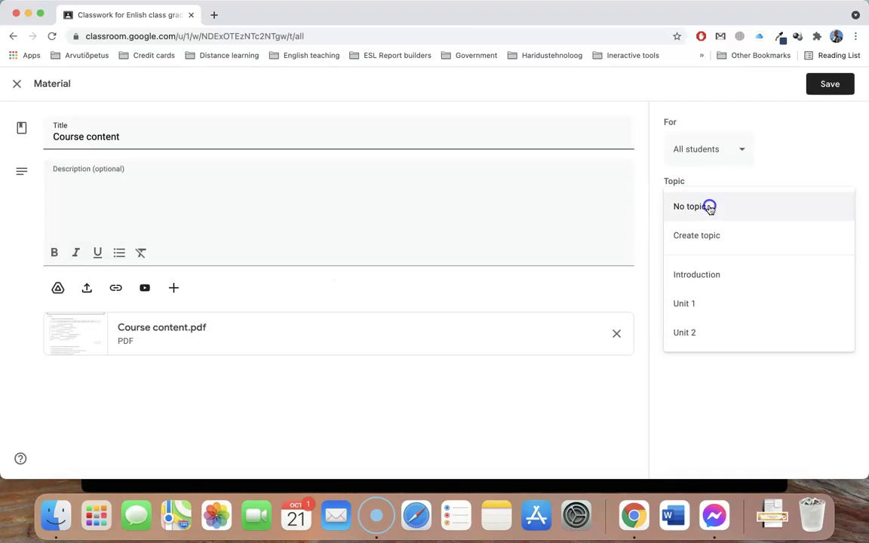
left_click(713, 275)
left_click(830, 84)
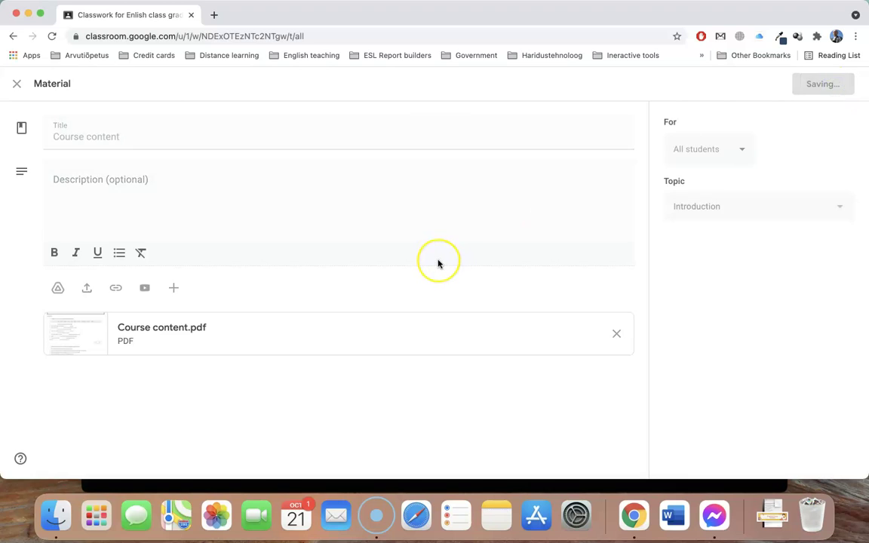
Reload the student's class Stream in the other window to confirm the new material shows
key("ctrl+Right")
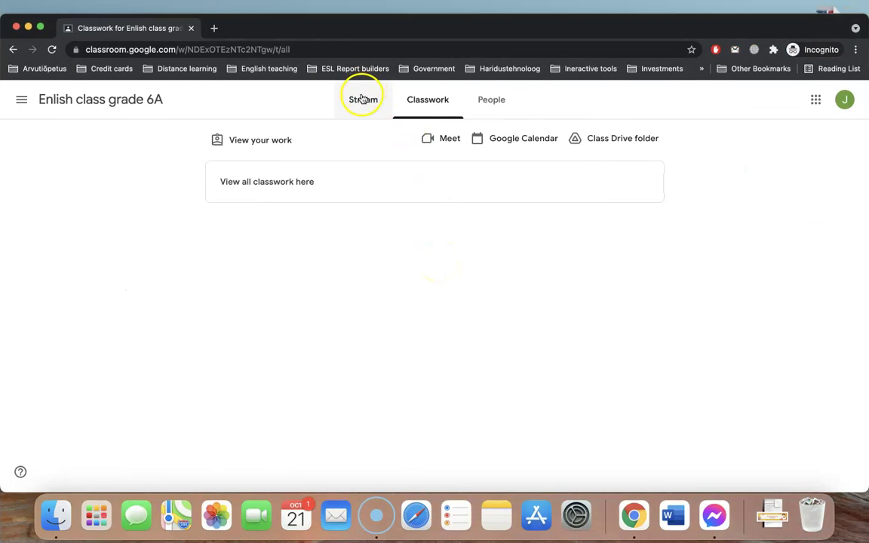
left_click(360, 100)
left_click(52, 49)
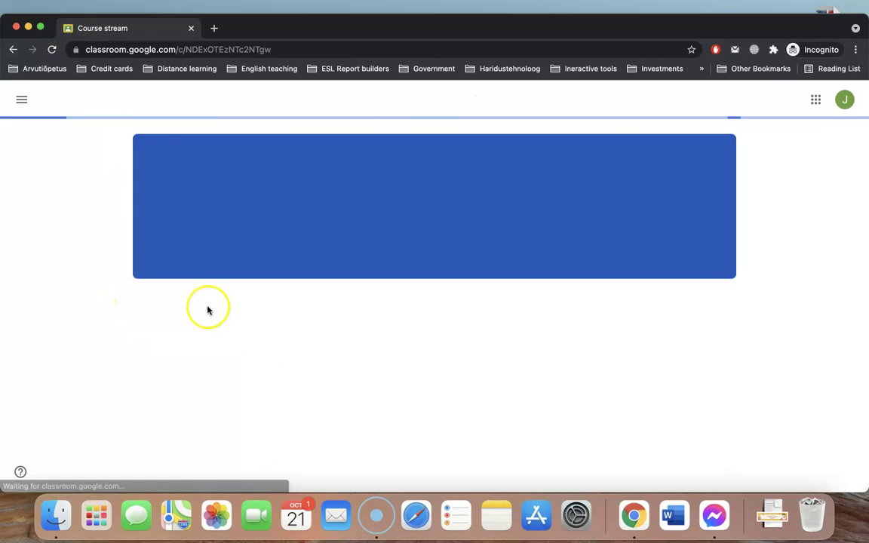
scroll(346, 334, "down", 2)
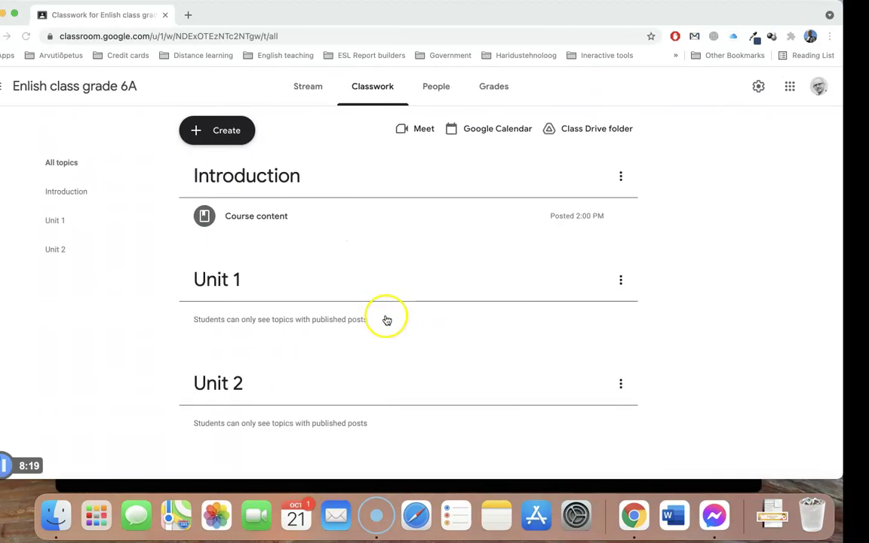
Create a question 'What is your favourite pastime?' worth 1 point
left_click(246, 131)
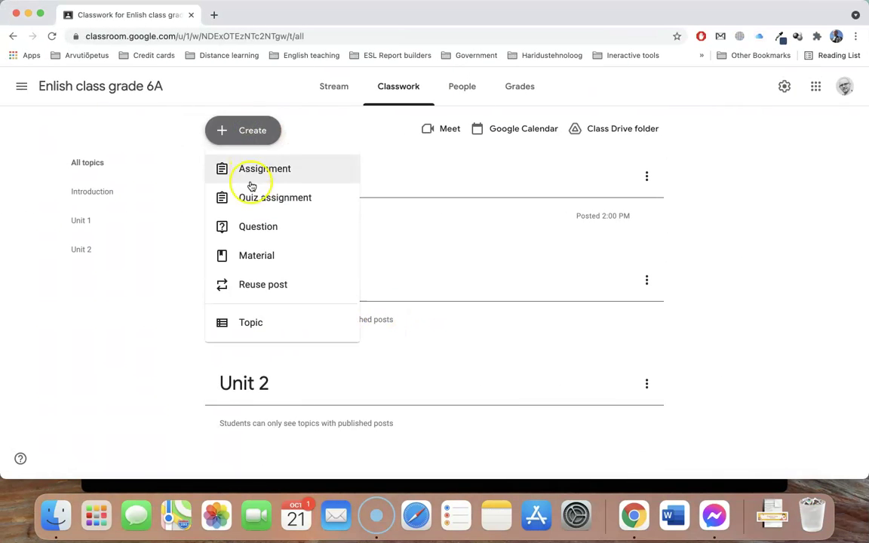
left_click(264, 230)
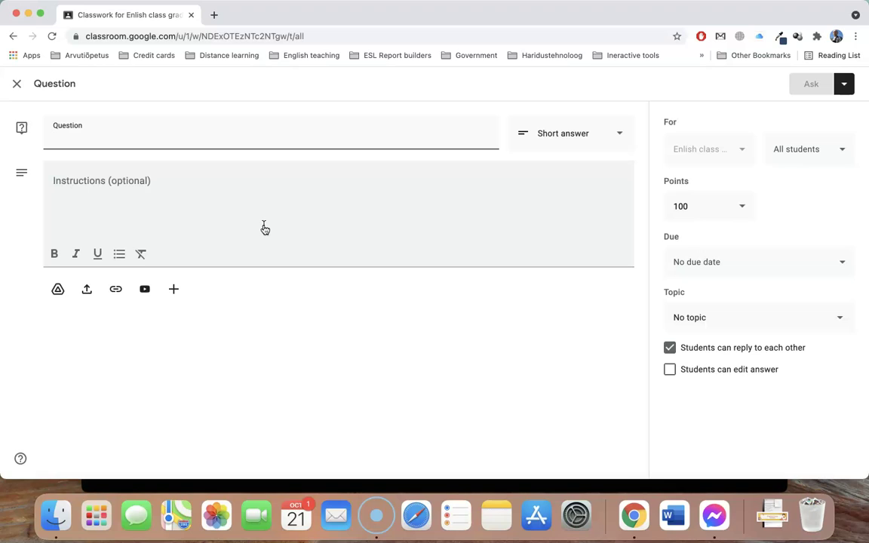
type("What is your favourite pastime?")
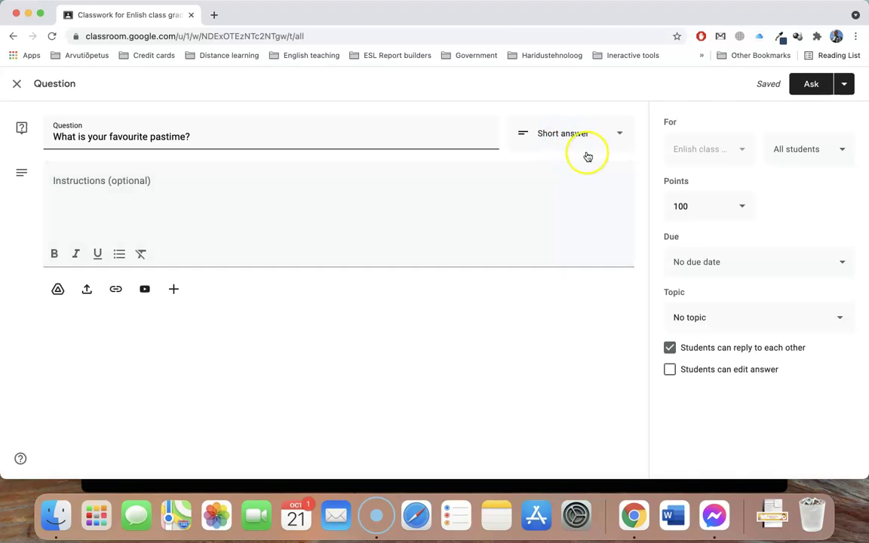
left_click(720, 208)
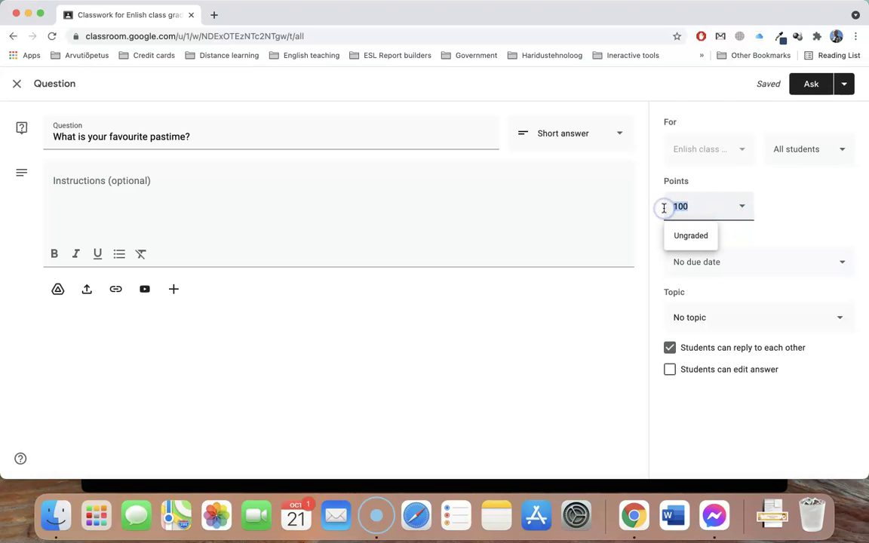
left_click(789, 215)
Give the question a due date of Oct 23, file it under Unit 1, and post it
left_click(737, 265)
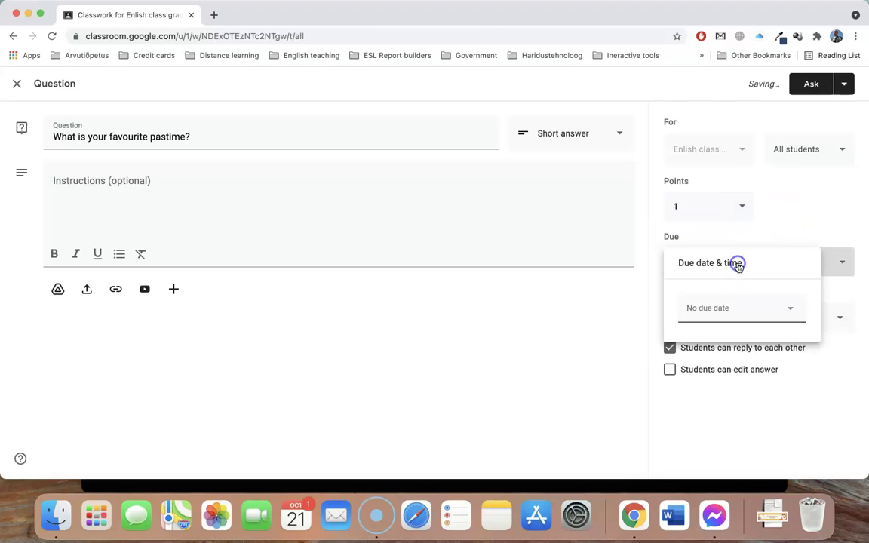
left_click(782, 304)
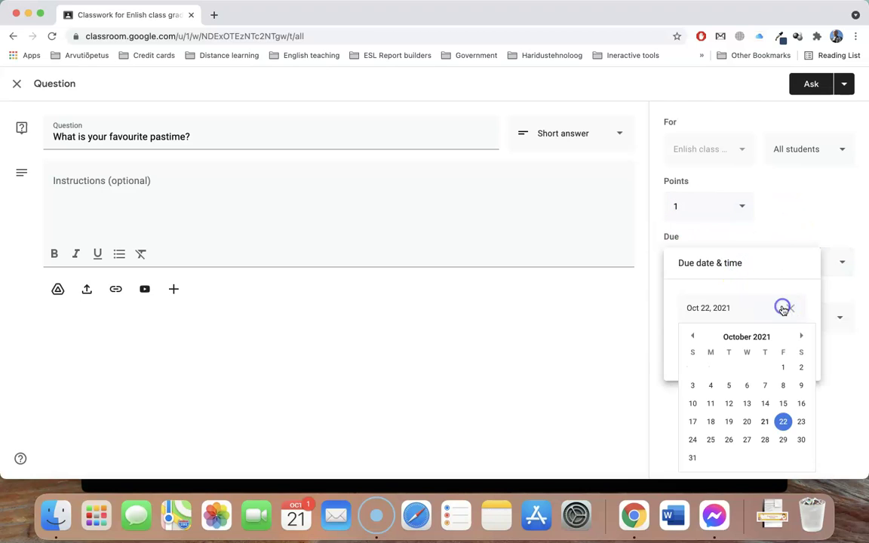
left_click(802, 421)
left_click(603, 405)
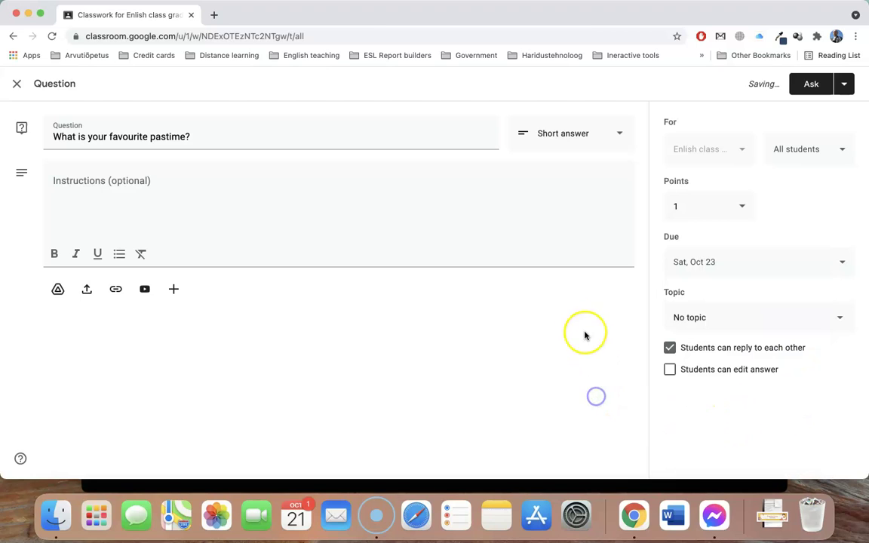
left_click(738, 324)
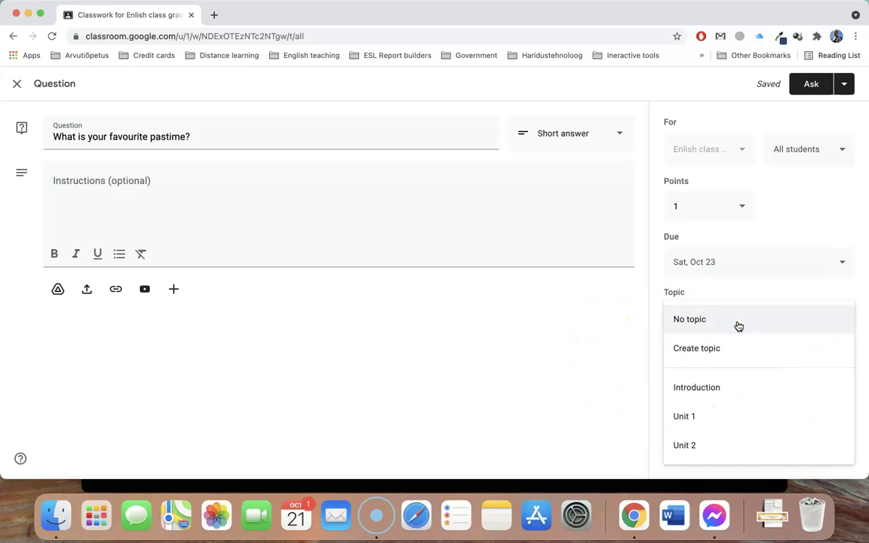
left_click(693, 419)
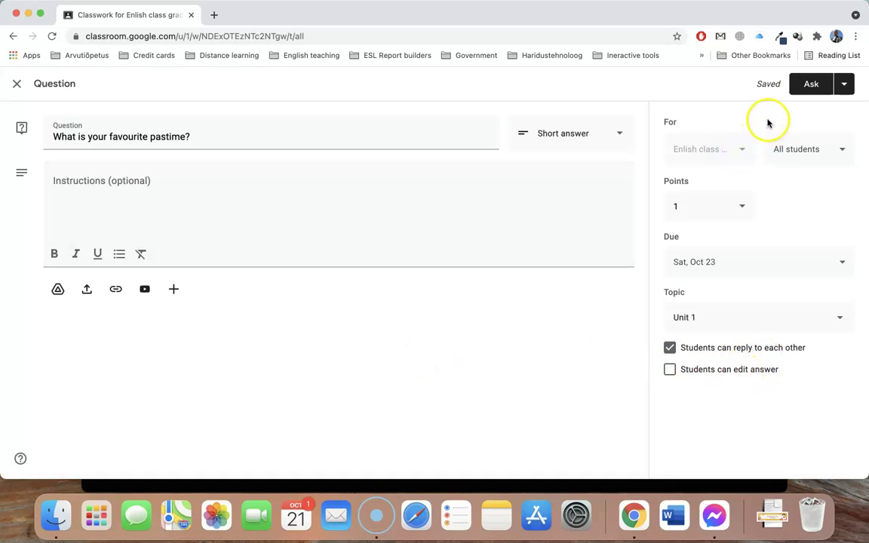
left_click(811, 84)
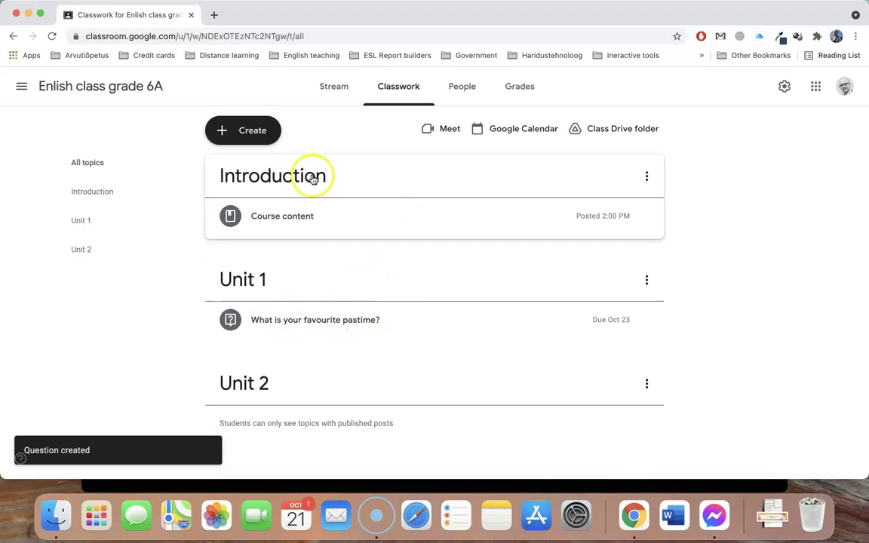
left_click(251, 131)
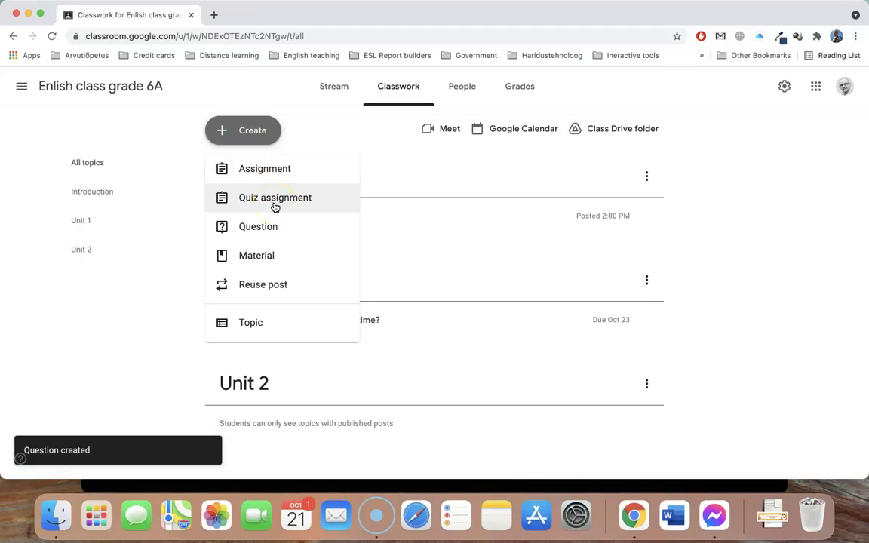
Create a blank-quiz assignment titled 'EU capitals' with instructions to complete the quiz
left_click(270, 200)
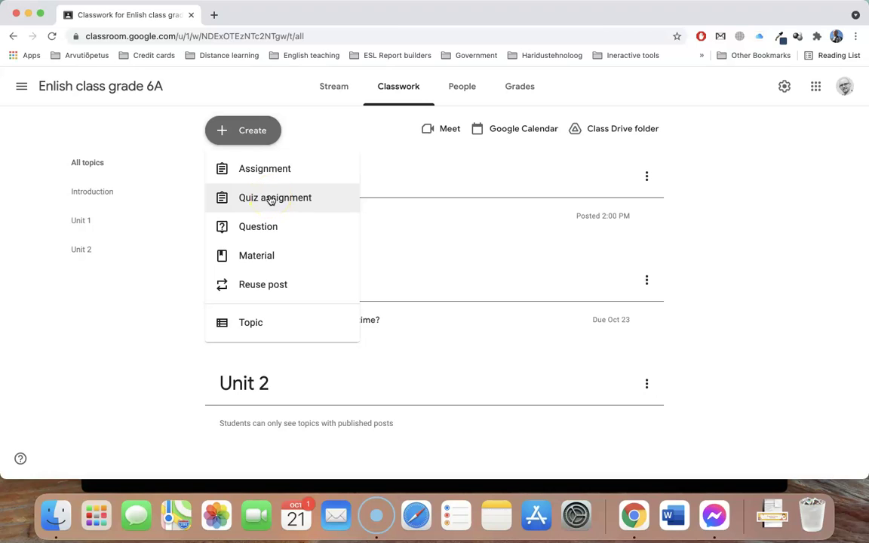
left_click(270, 199)
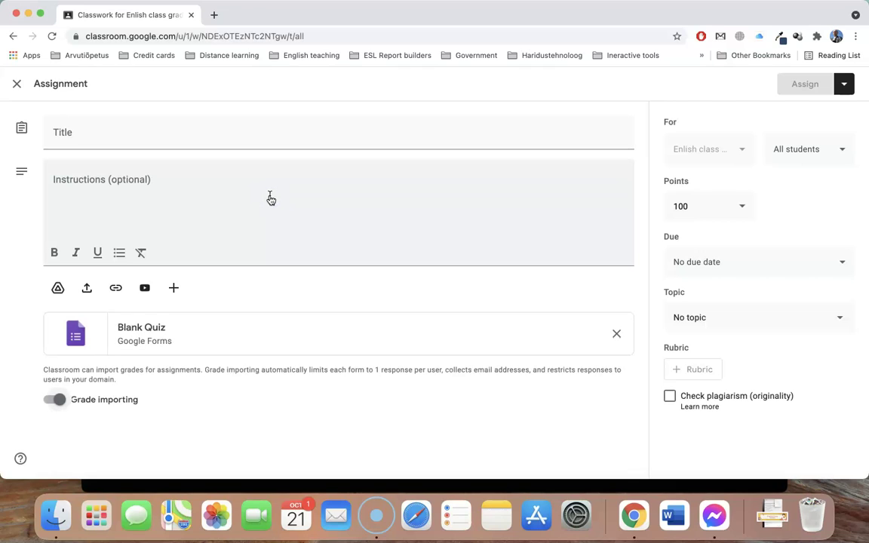
left_click(169, 140)
type("EU capitals")
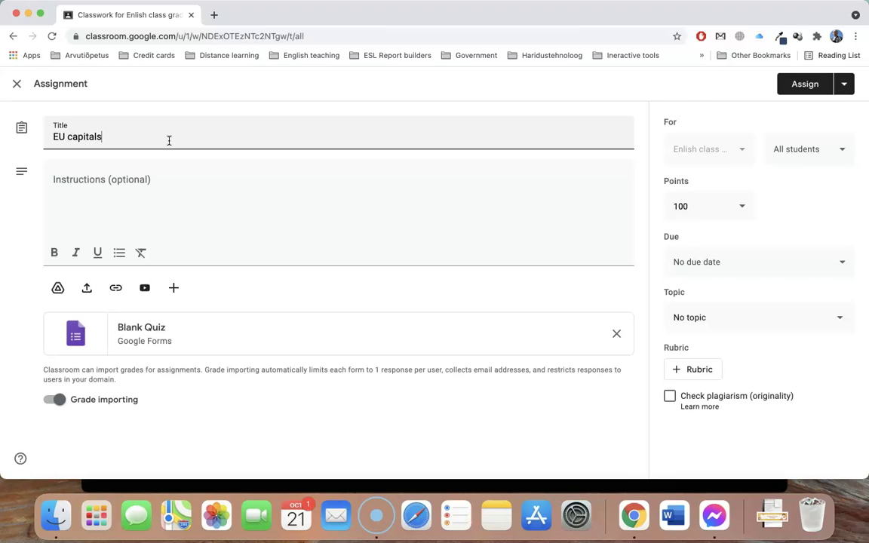
left_click(185, 181)
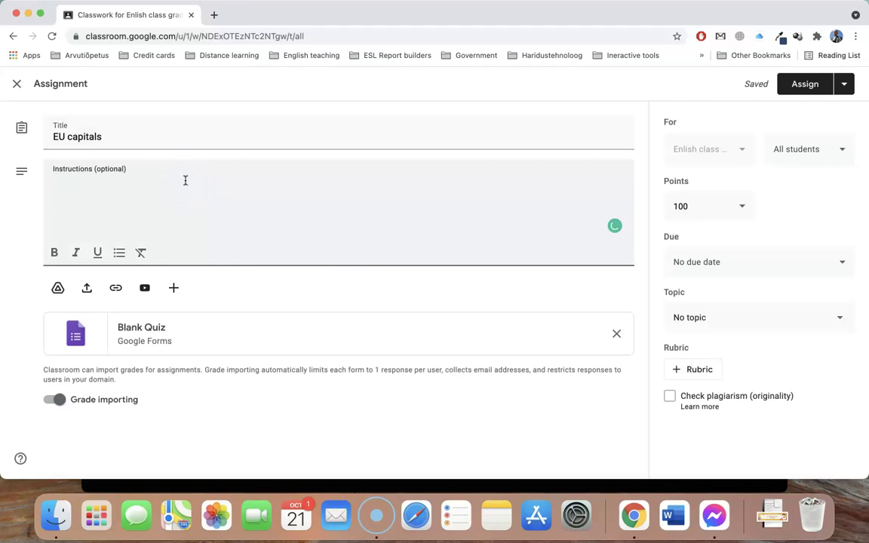
type("Please com")
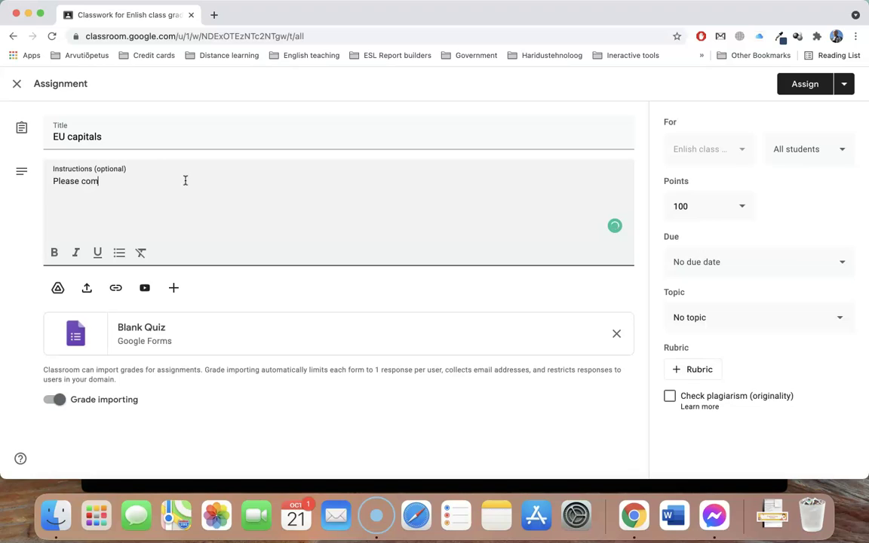
type("plete this ")
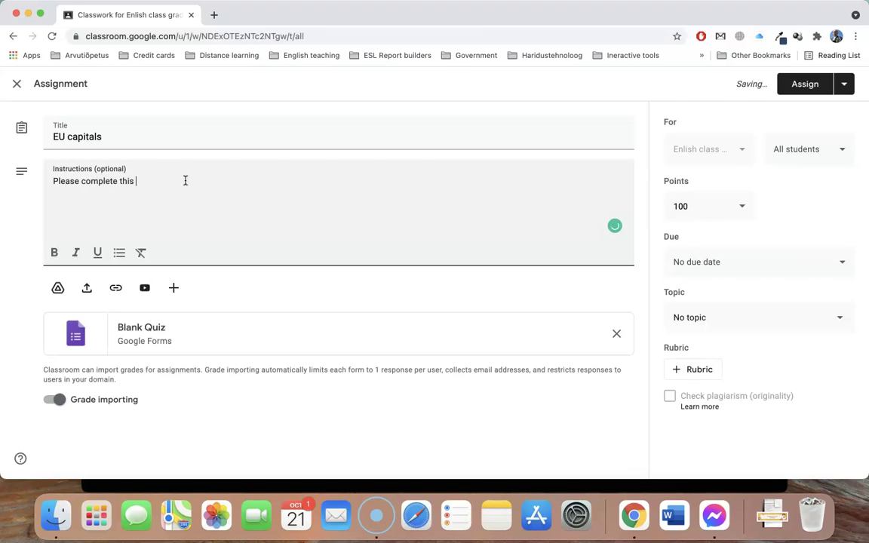
type("quiz")
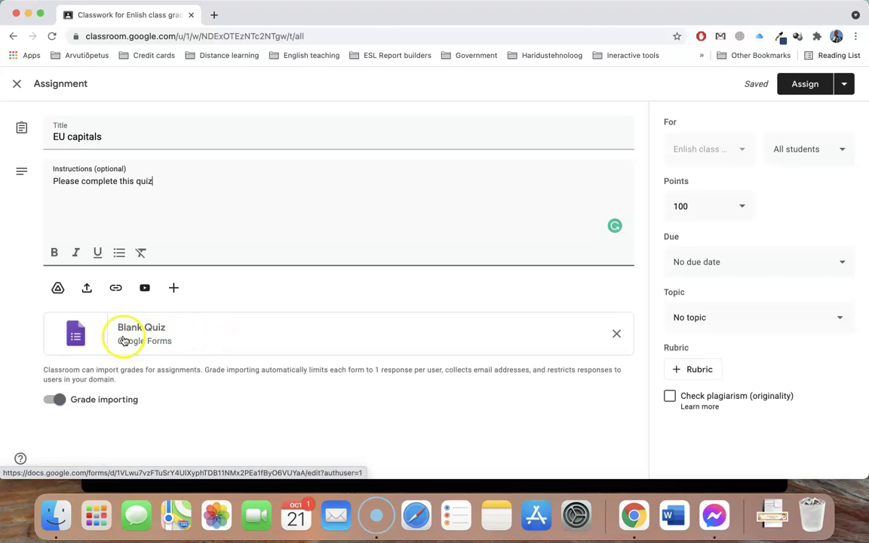
Set the quiz to 3 points, due Oct 23, under the Unit 1 topic
left_click(708, 205)
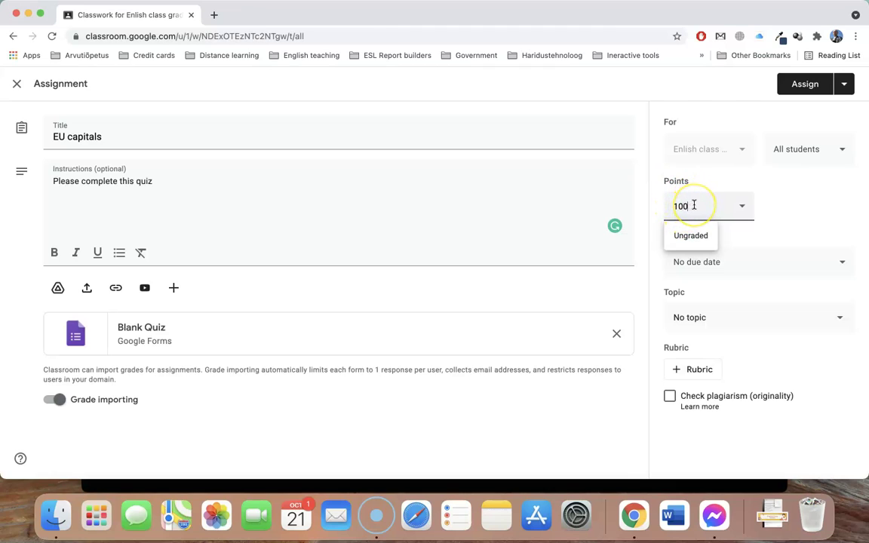
left_click_drag(694, 205, 663, 206)
left_click(739, 268)
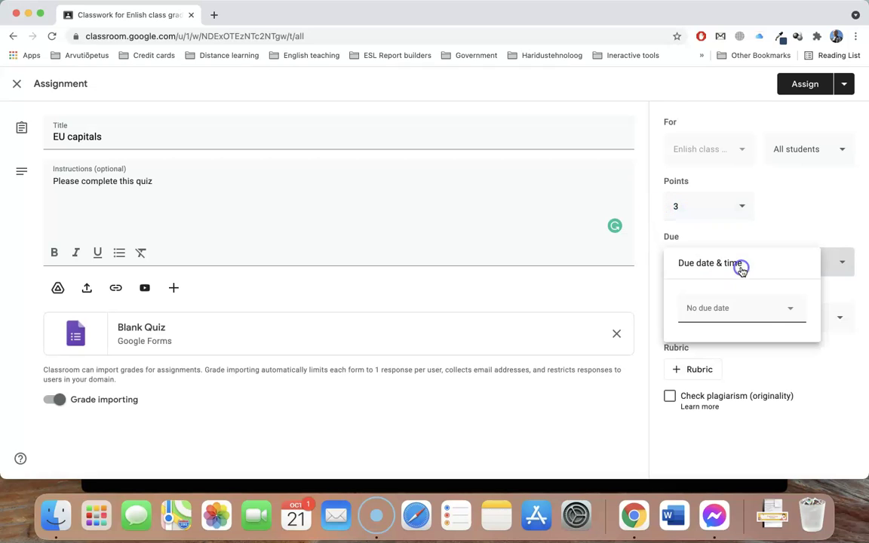
left_click(787, 309)
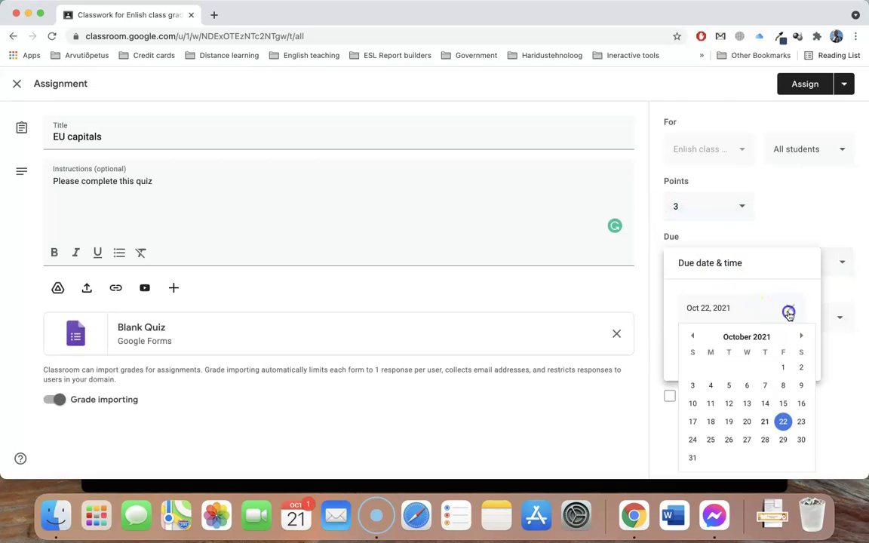
left_click(802, 422)
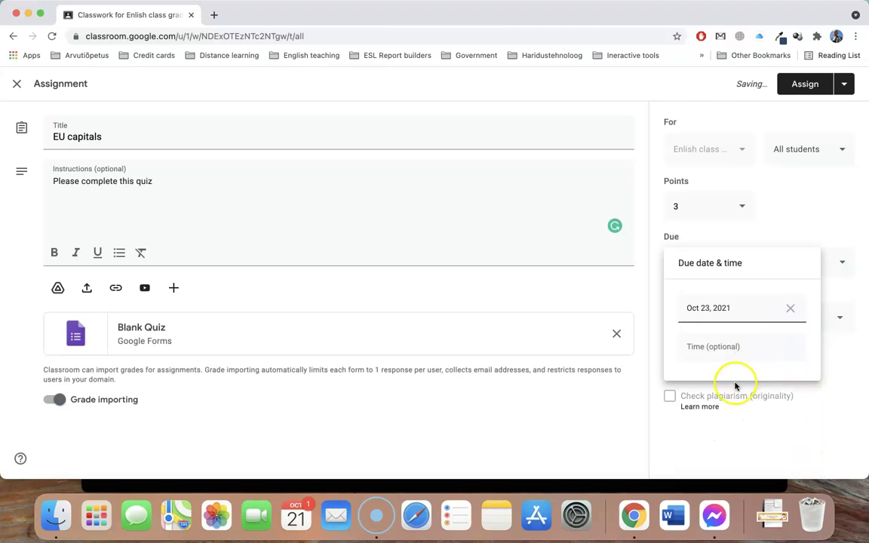
left_click(611, 414)
left_click(729, 318)
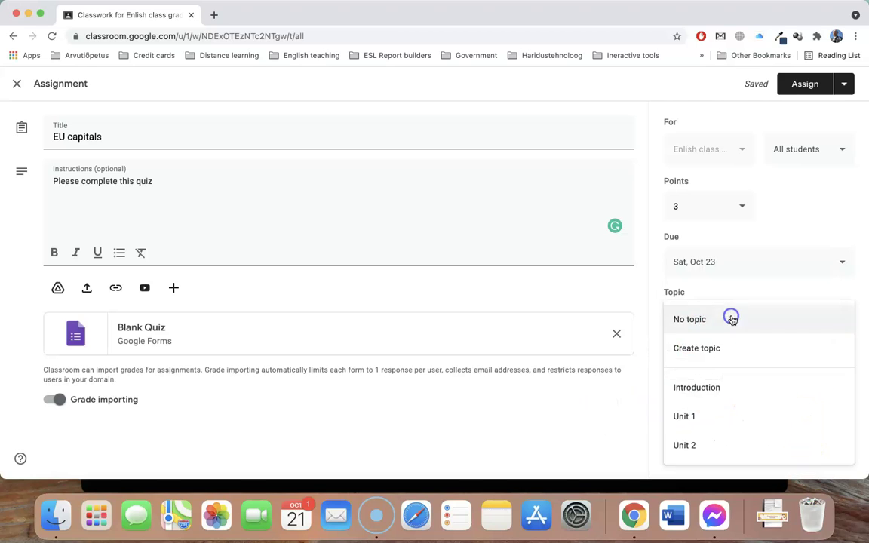
left_click(724, 417)
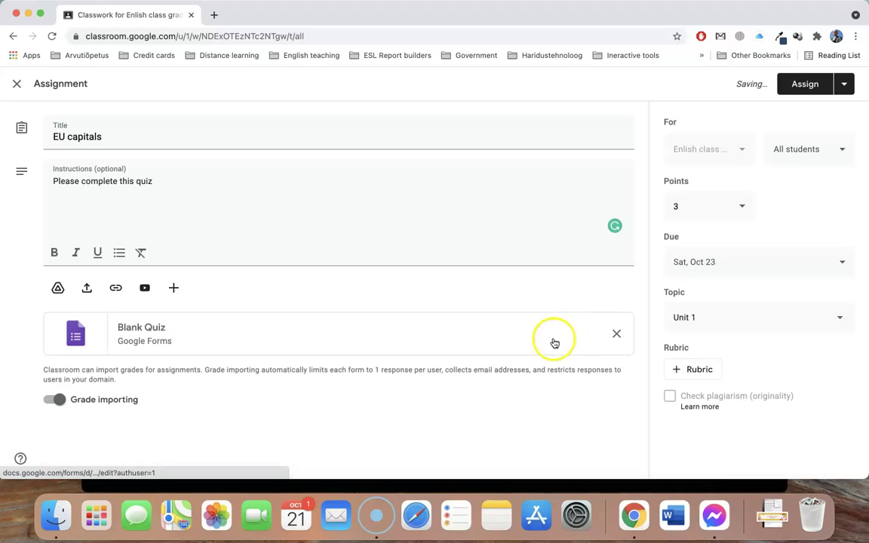
Open the Blank Quiz form and retitle its heading 'EU Capitals'
left_click(142, 333)
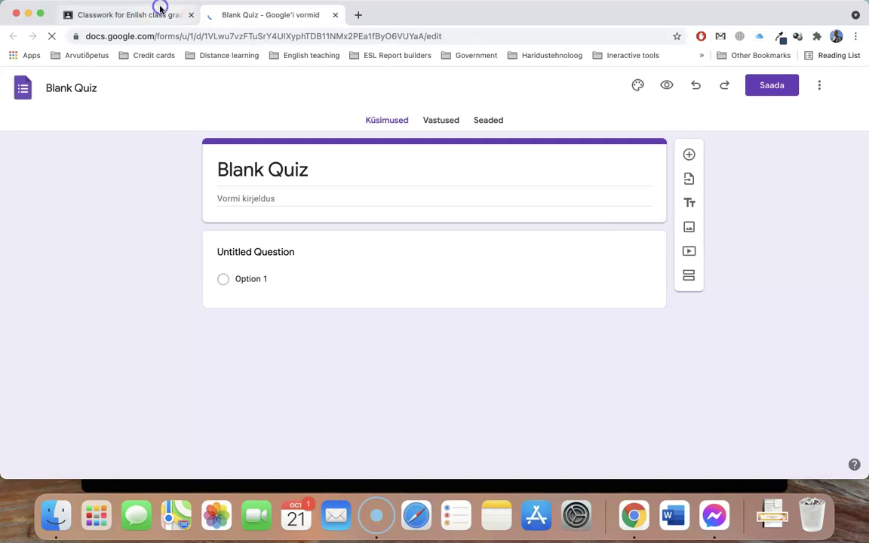
left_click(161, 13)
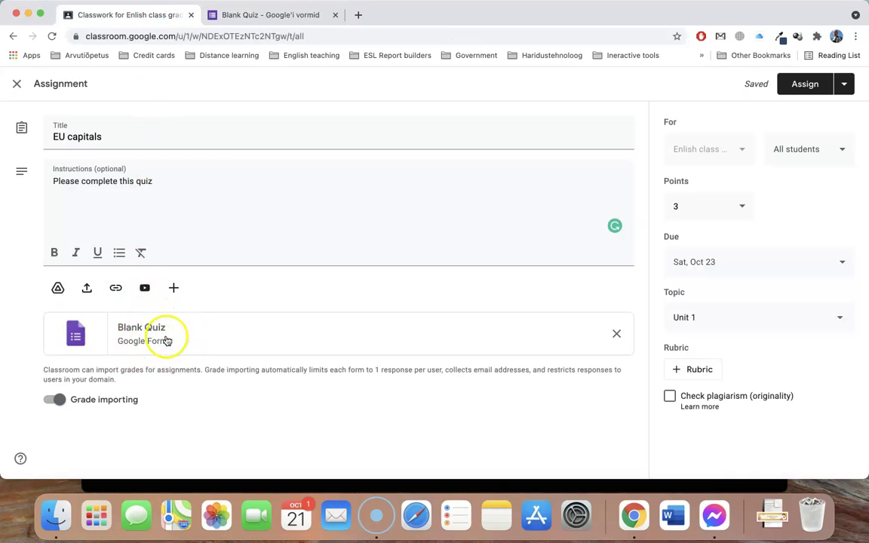
left_click(279, 19)
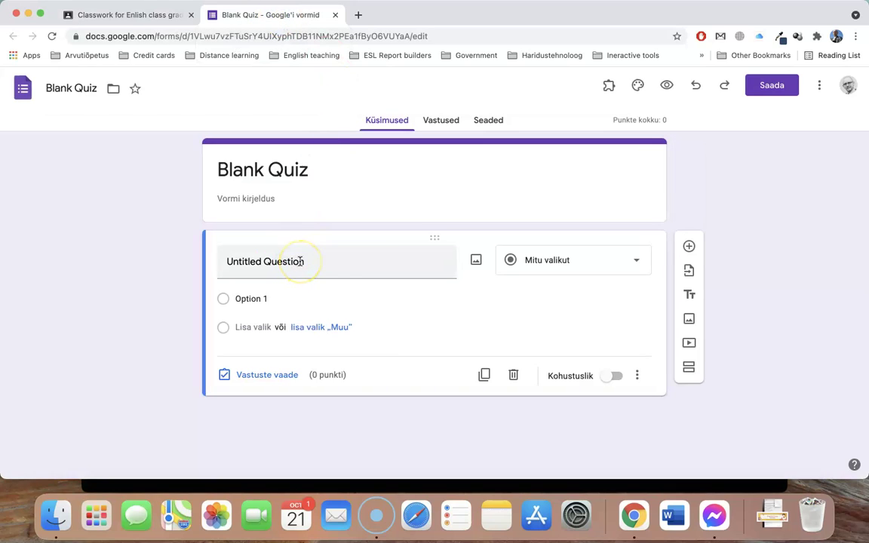
left_click(263, 169)
triple_click(264, 170)
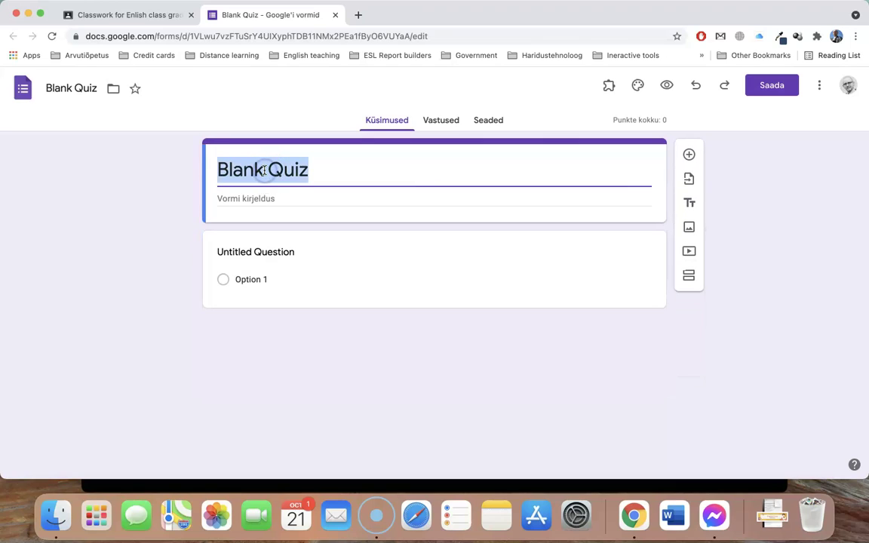
type("EU Capitals")
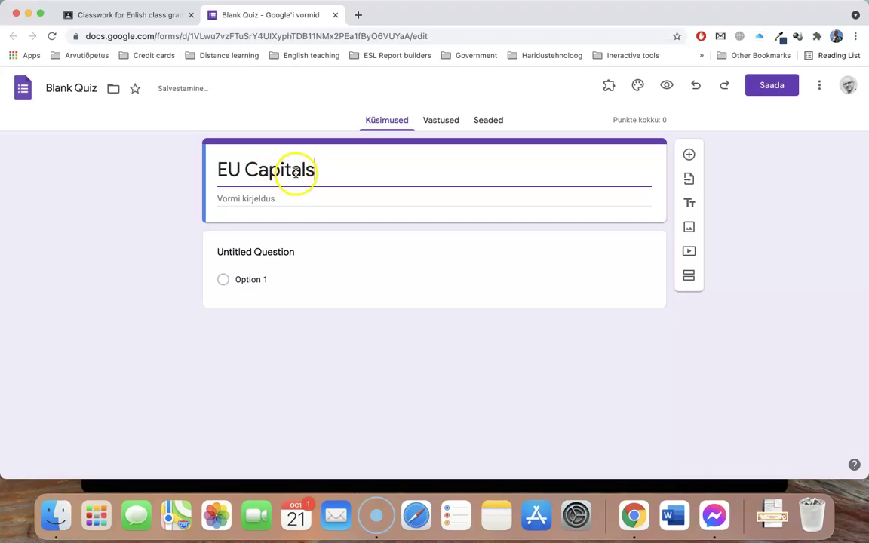
Copy the 'EU Capitals' heading and paste it as the form's document name
triple_click(296, 172)
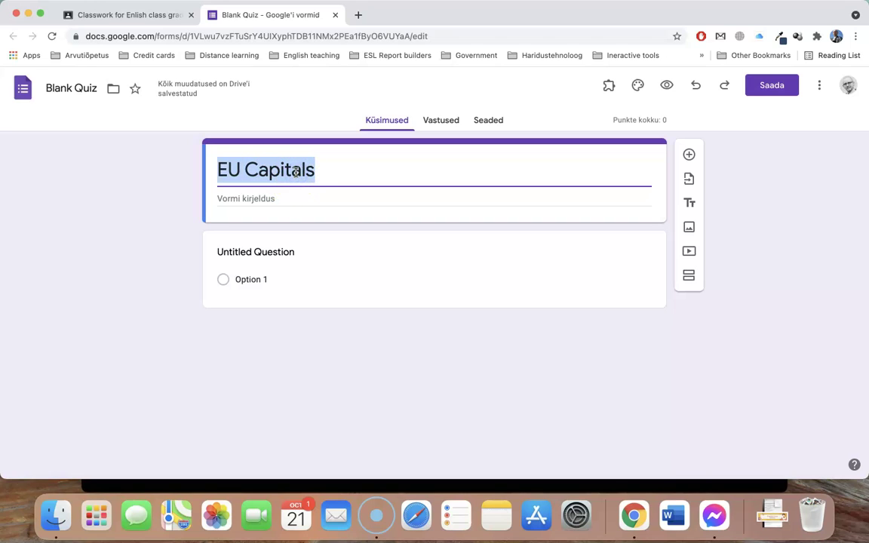
left_click(79, 90)
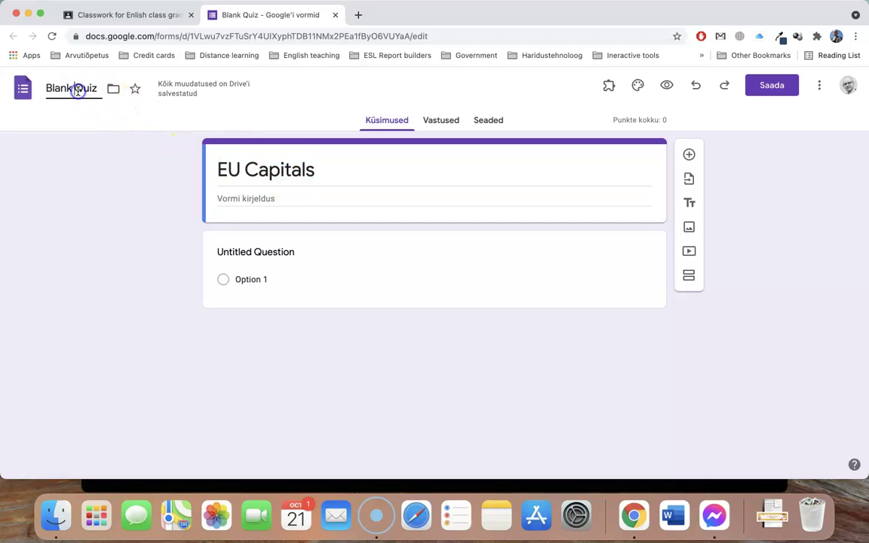
triple_click(78, 91)
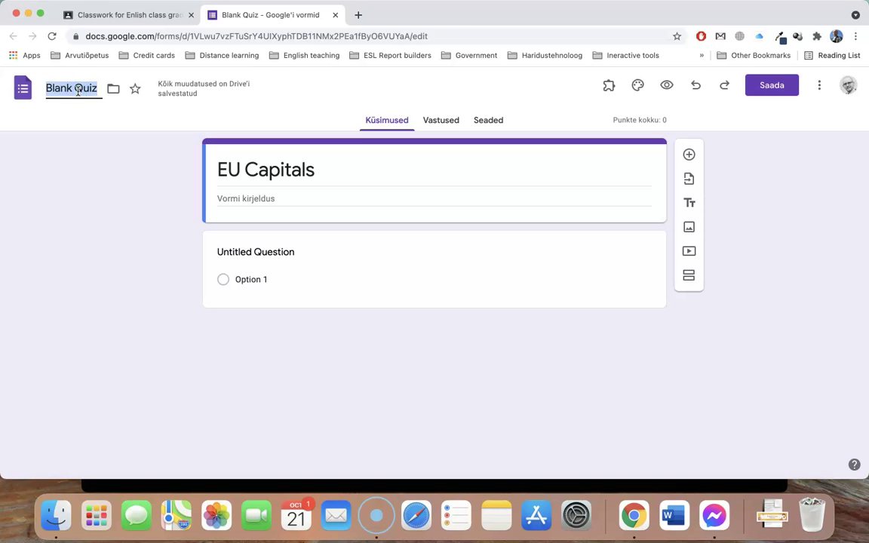
type("EU Capitals")
Write the first question 'What is the capital of Sweden' with options Stockholm, Helsinki and a third
left_click(262, 281)
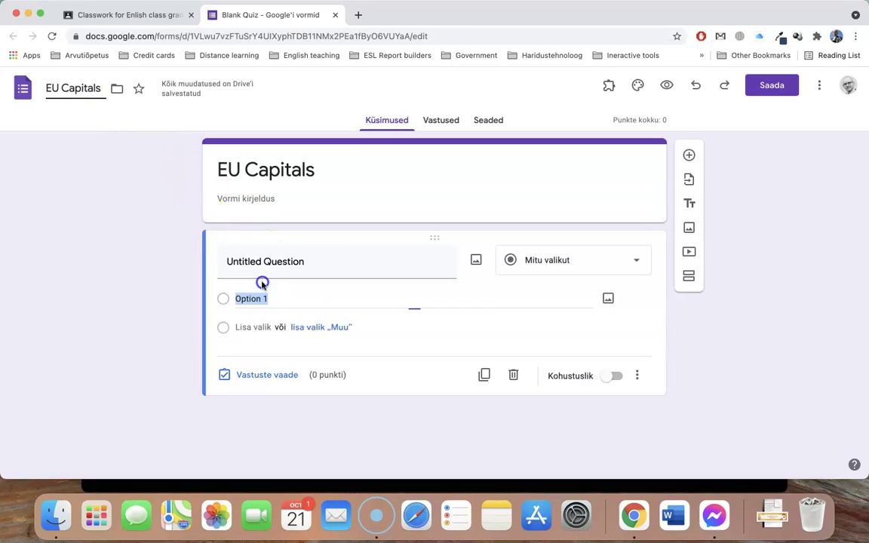
left_click(264, 257)
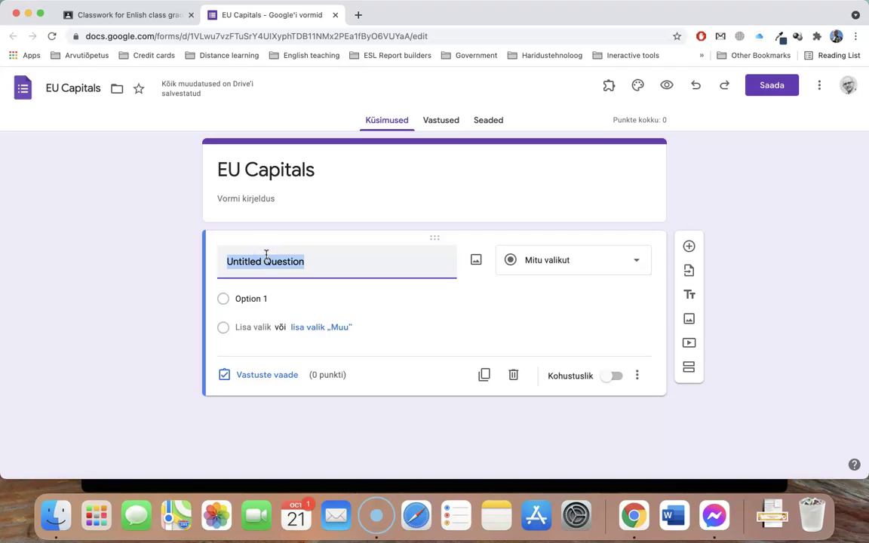
type("What is the")
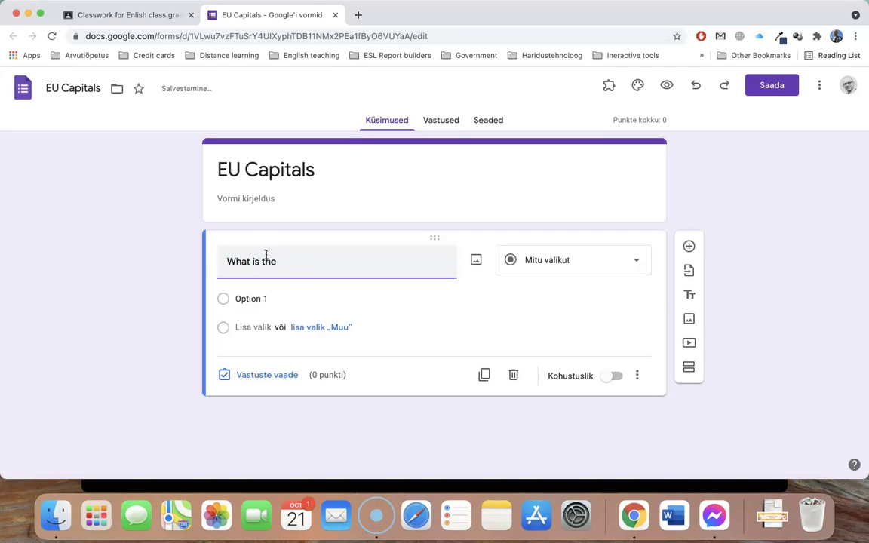
type(" capital of Sweden")
left_click(253, 300)
type("S")
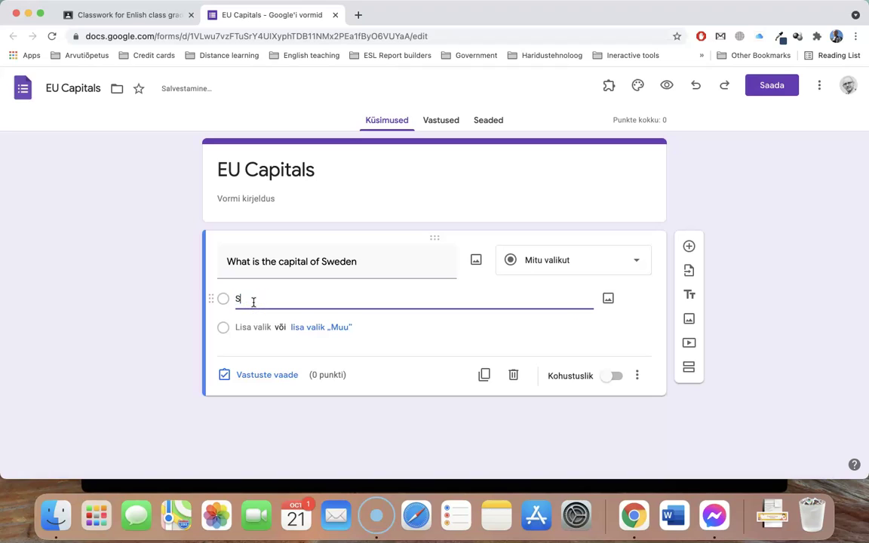
type("tockholm")
left_click(262, 327)
type("H")
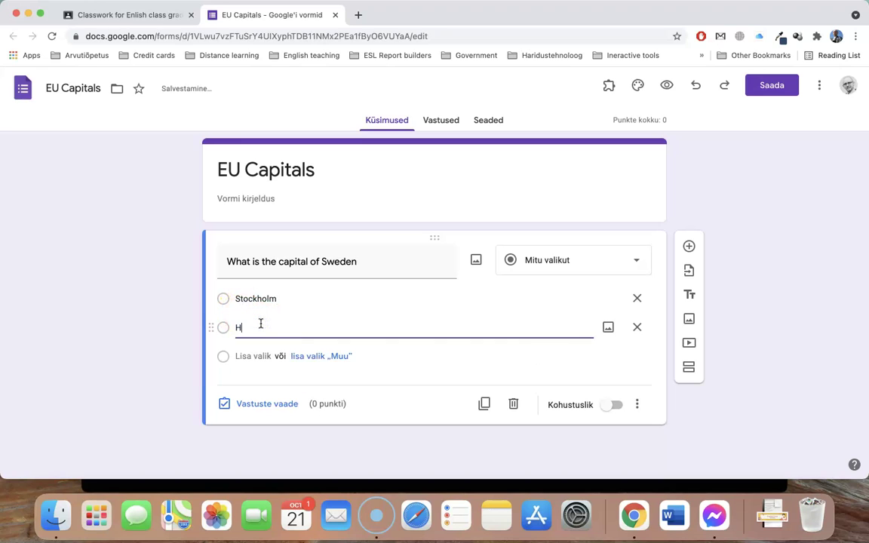
type("elsinki")
left_click(235, 355)
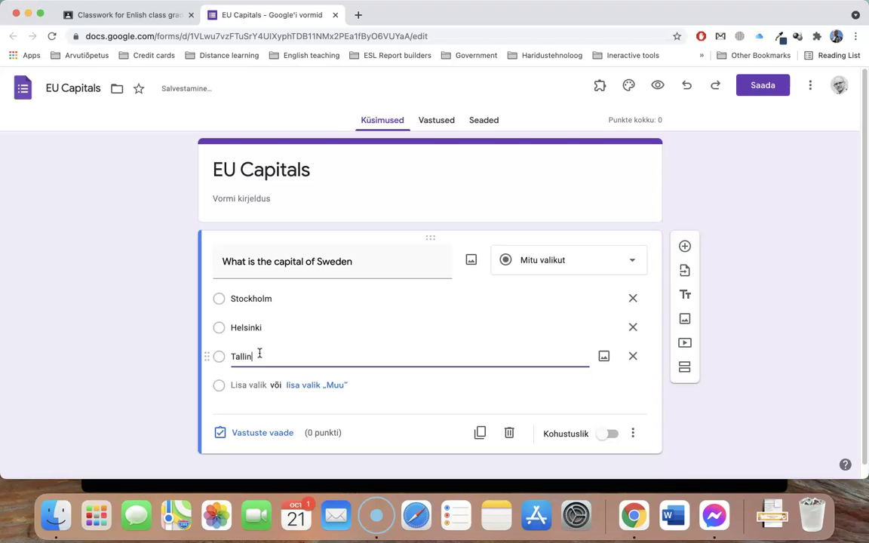
left_click(265, 360)
left_click(163, 354)
scroll(166, 354, "down", 1)
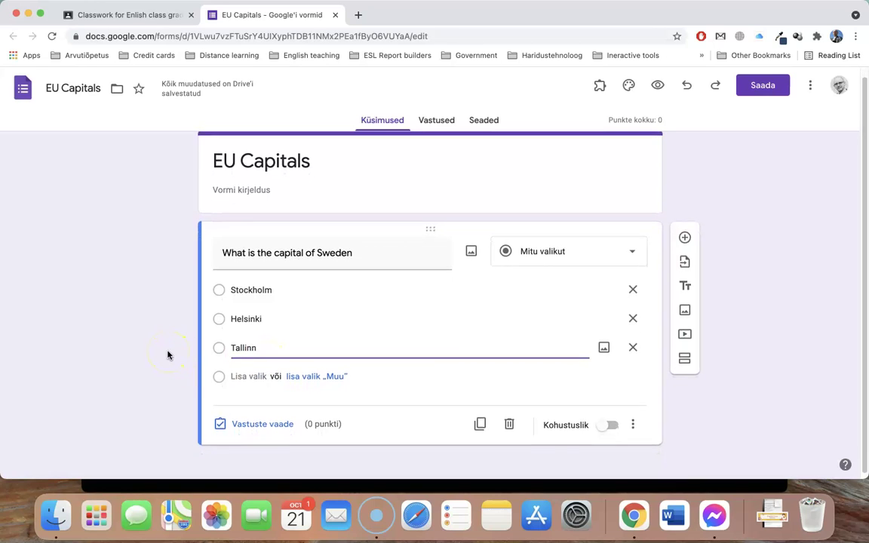
In the answer key mark Stockholm correct, worth 1 point, and make the question required
left_click(256, 427)
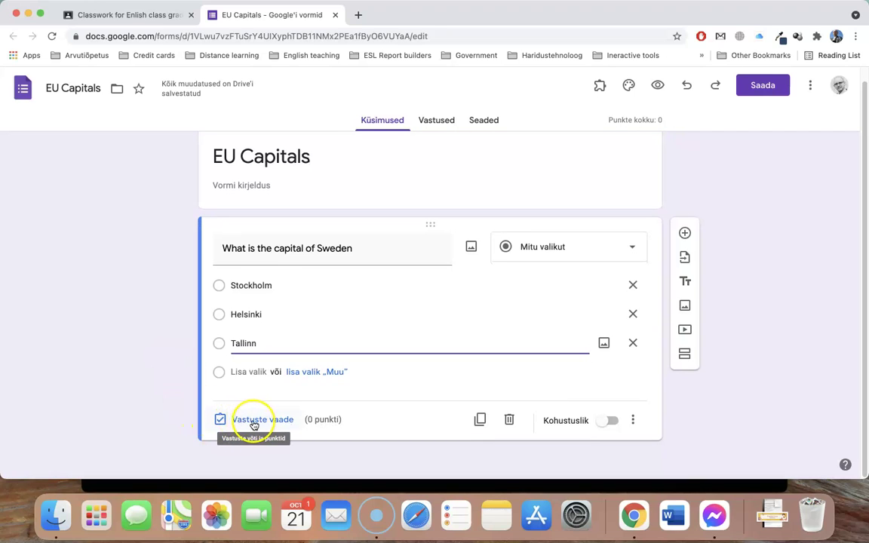
left_click(249, 427)
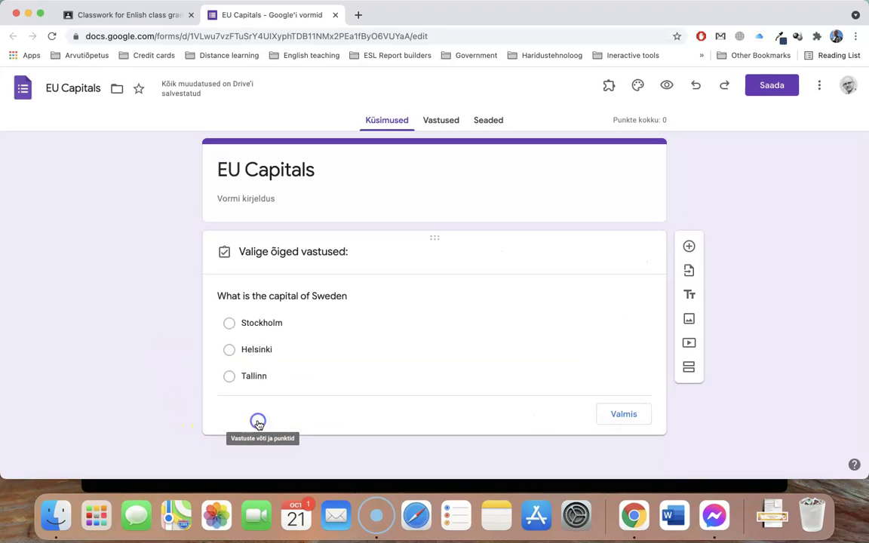
left_click(224, 327)
left_click(603, 298)
left_click(614, 295)
left_click(622, 446)
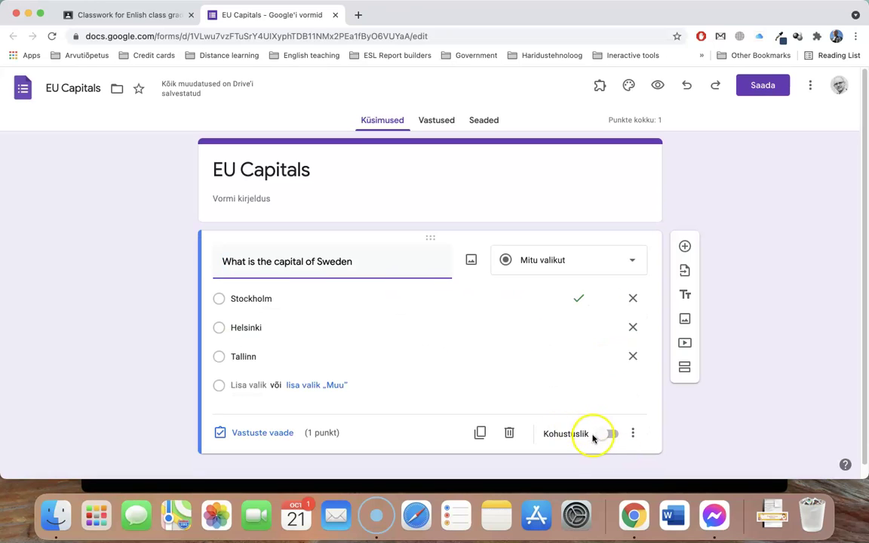
left_click(607, 435)
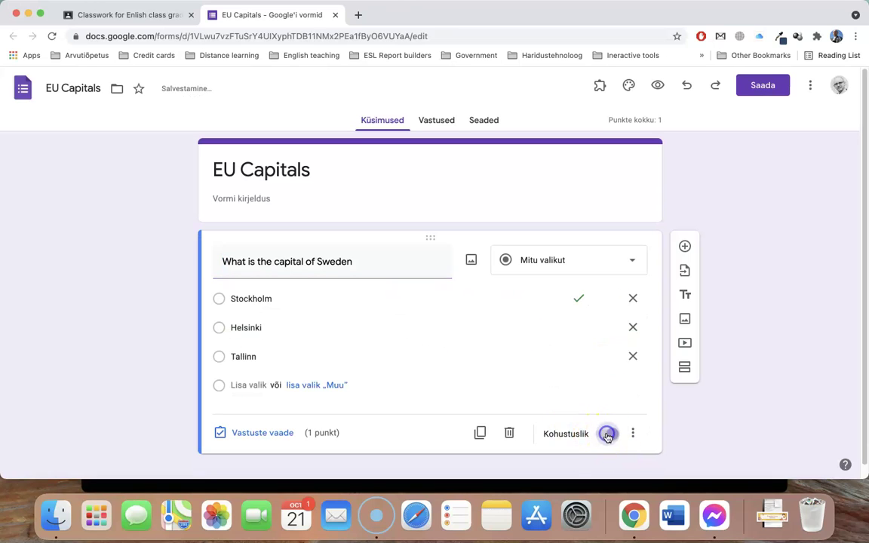
Add a short-answer question 'Capital of Norway'
left_click(685, 247)
left_click(546, 301)
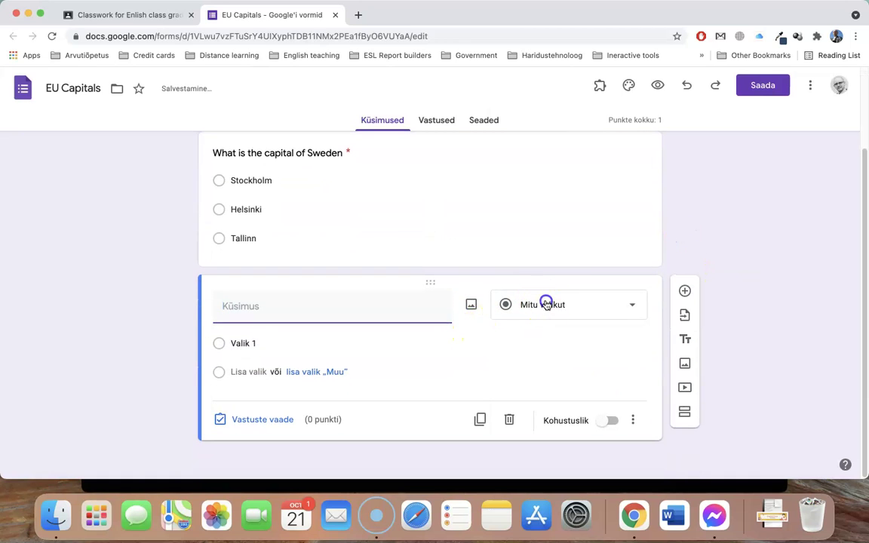
left_click(543, 120)
left_click(305, 329)
type("Capital of Norway")
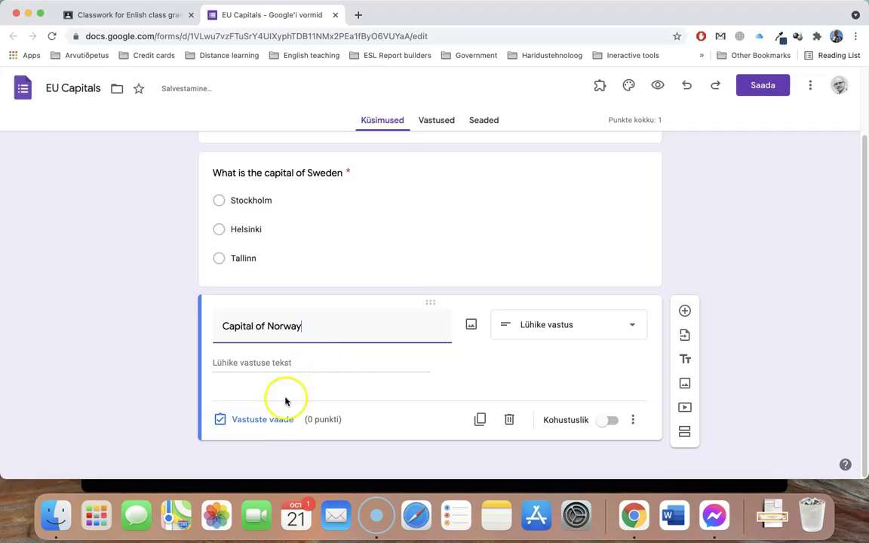
Set its answer key to Oslo, mark all other answers wrong, and give it 2 points
left_click(273, 419)
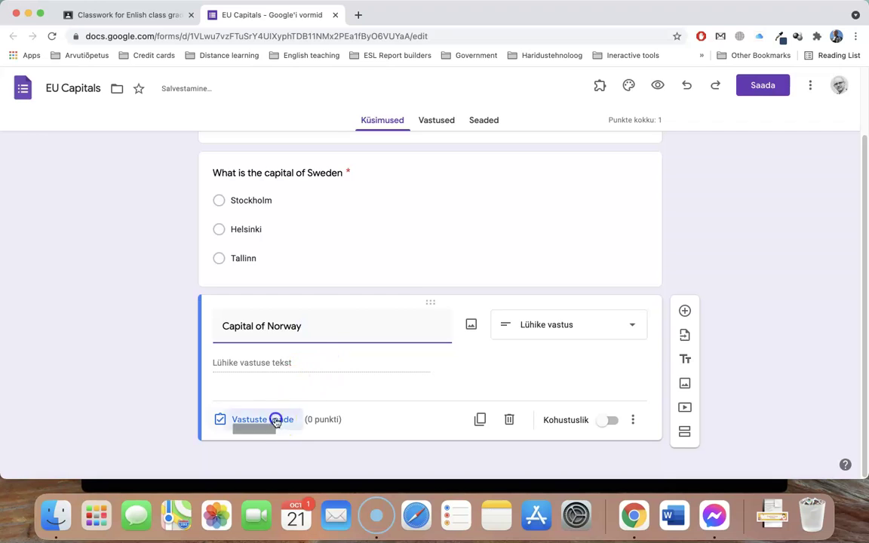
left_click(264, 389)
type("Os")
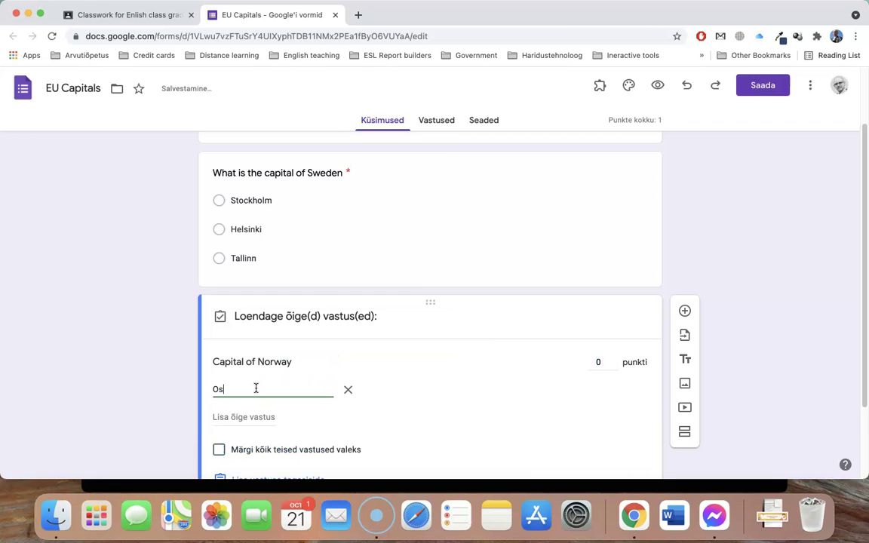
type("lo")
scroll(293, 382, "down", 3)
left_click(220, 352)
left_click(596, 262)
type("2")
left_click(615, 415)
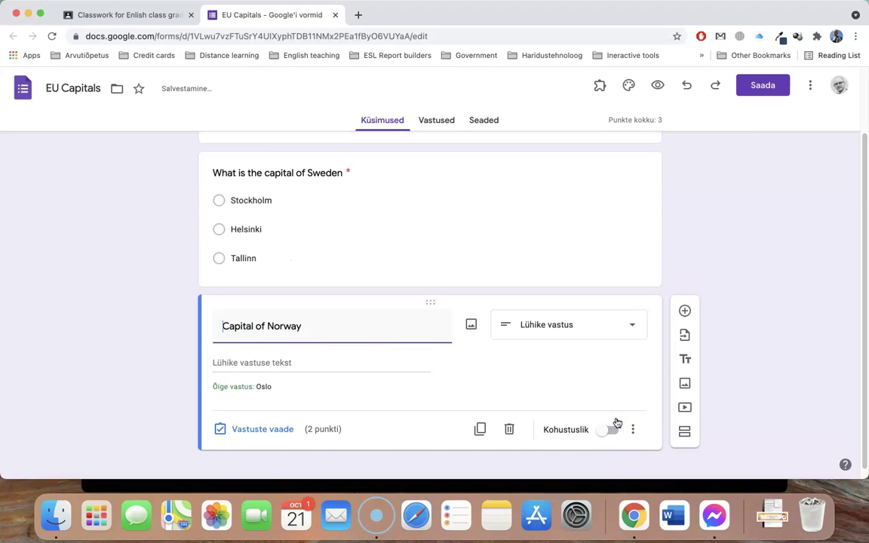
left_click(141, 16)
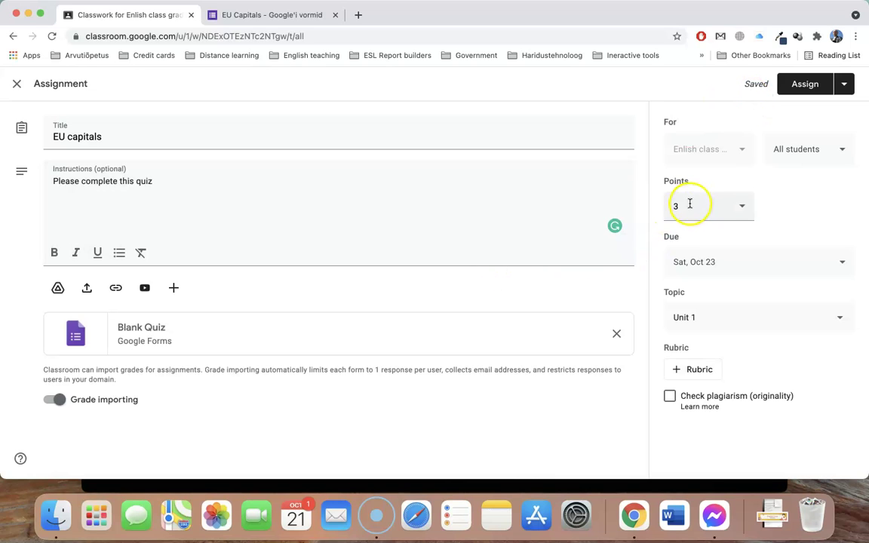
Assign the EU capitals quiz and close the EU Capitals form tab
left_click(805, 84)
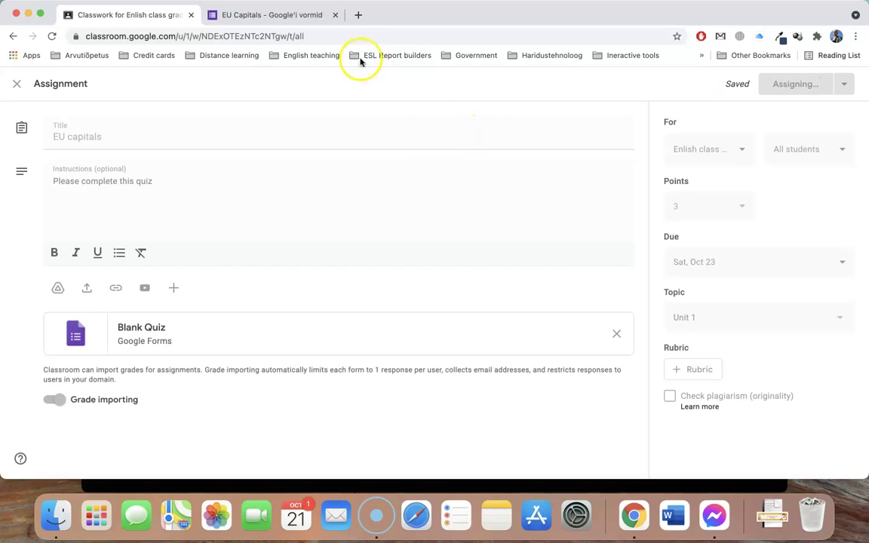
left_click(336, 15)
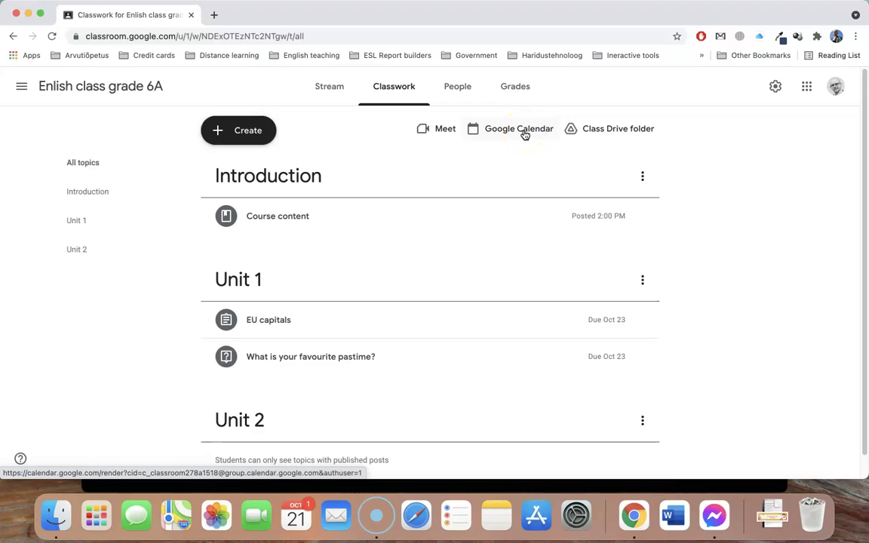
Open the Class Drive folder containing Course content.pdf and the EU Capitals form
left_click(621, 133)
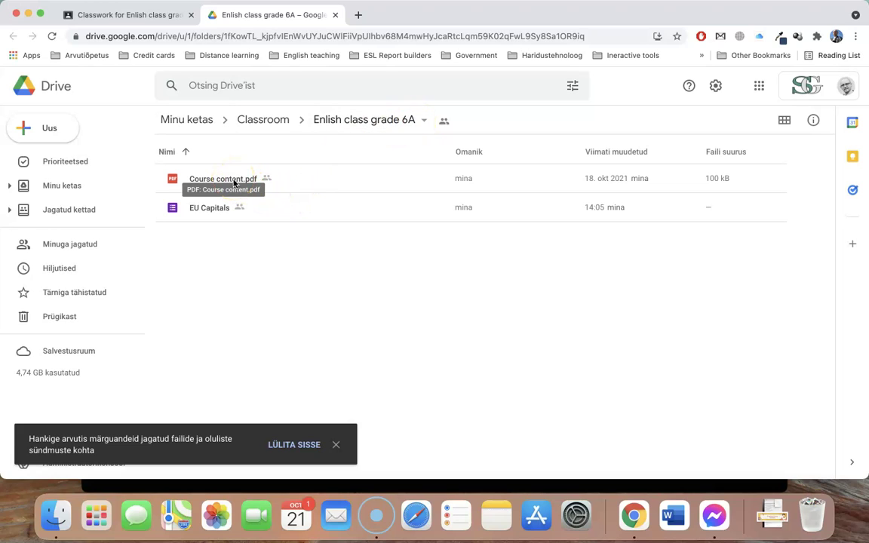
double_click(209, 211)
Back on Classwork, start a new Essay assignment and write its instructions
left_click(157, 14)
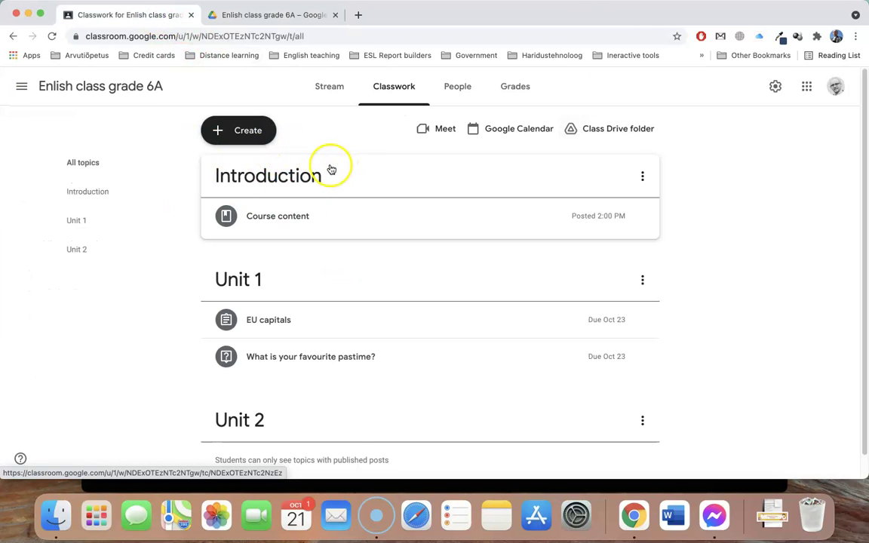
left_click(239, 133)
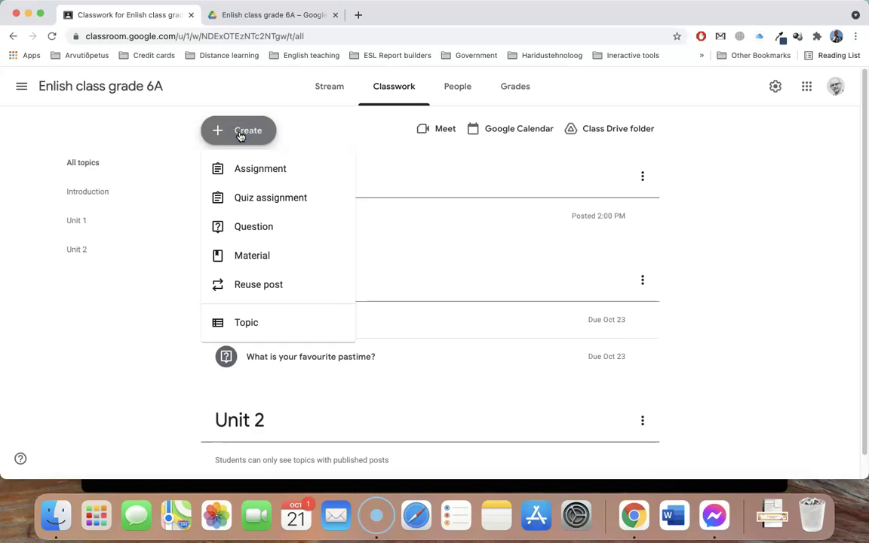
left_click(262, 176)
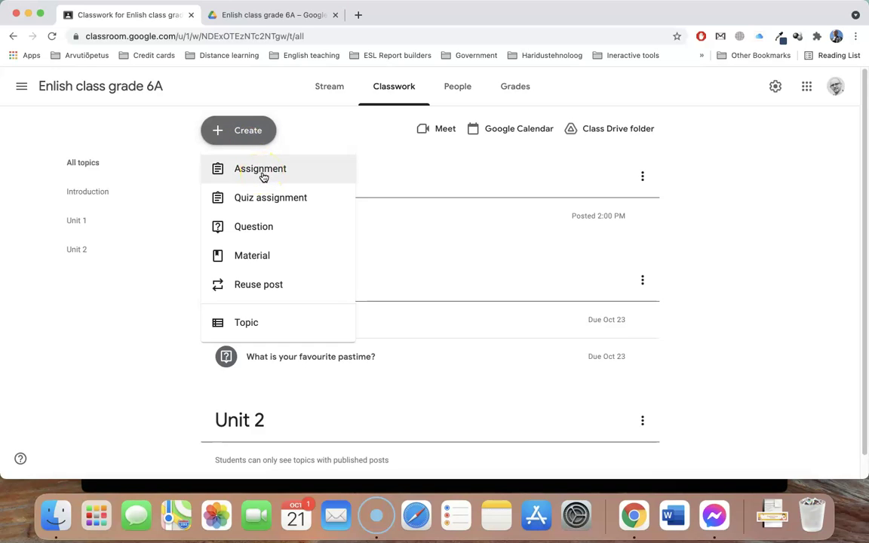
left_click(264, 171)
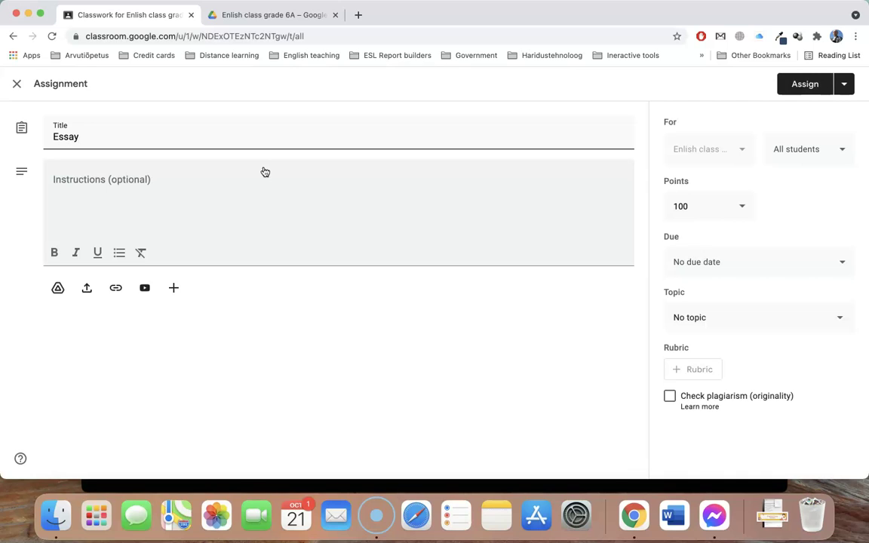
left_click(150, 181)
type("Juhised")
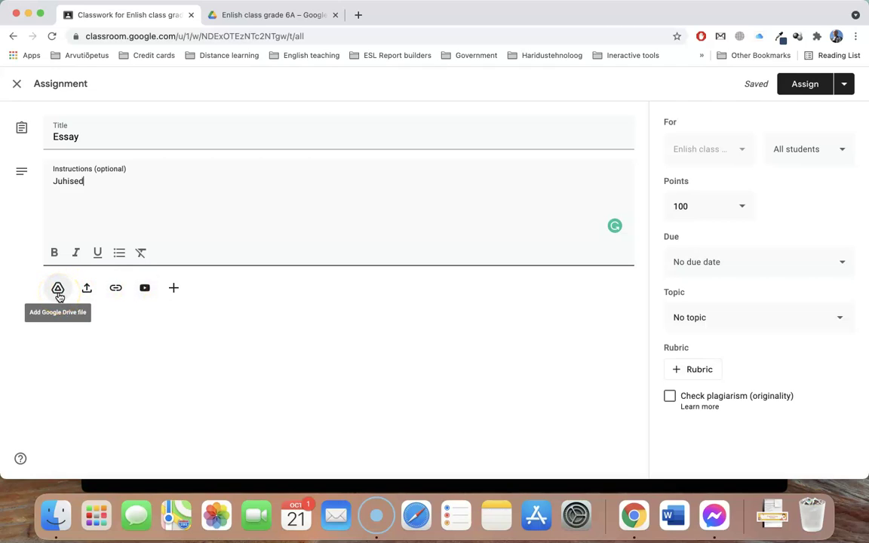
left_click(59, 293)
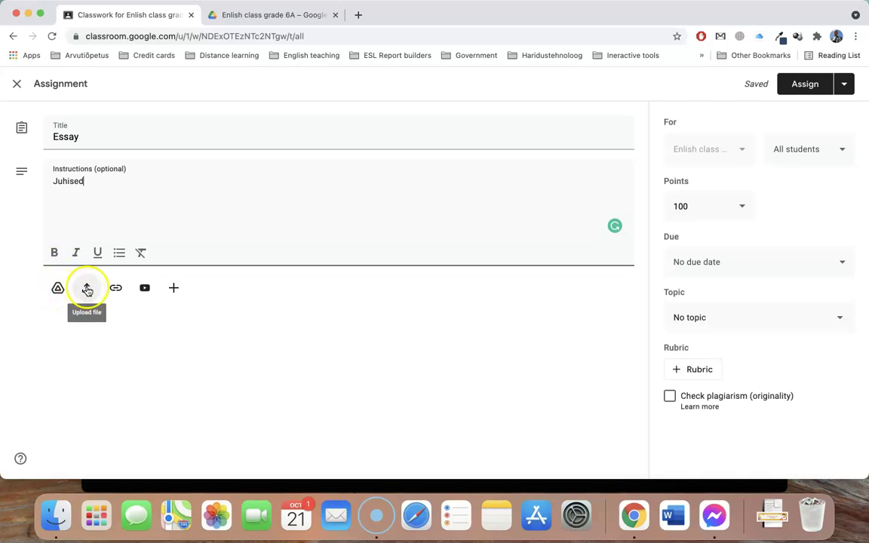
Set the Essay to 15 points, due Oct 23, under Unit 2, and assign it
left_click(679, 206)
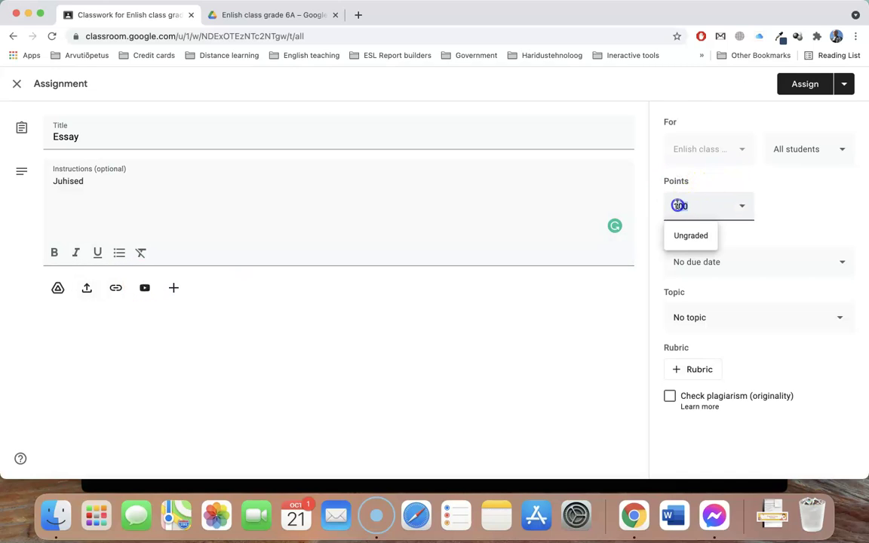
left_click(601, 324)
left_click(736, 264)
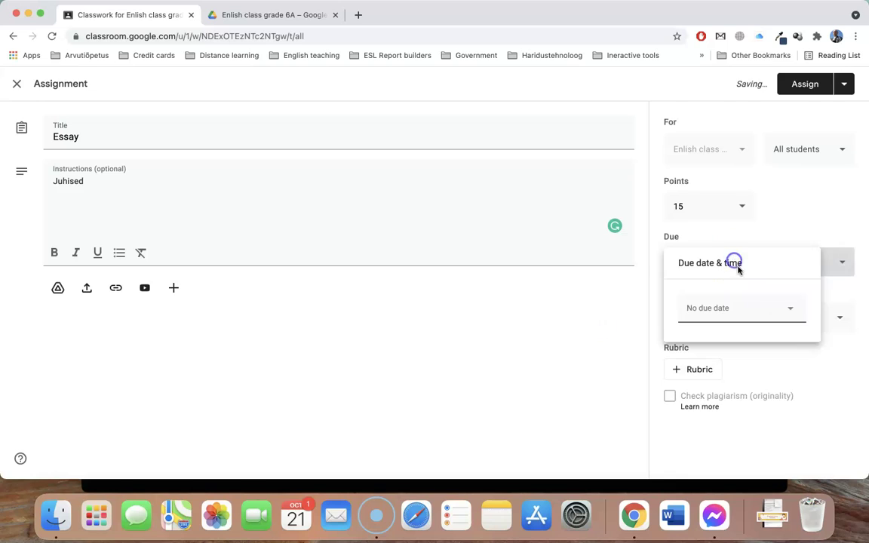
left_click(762, 310)
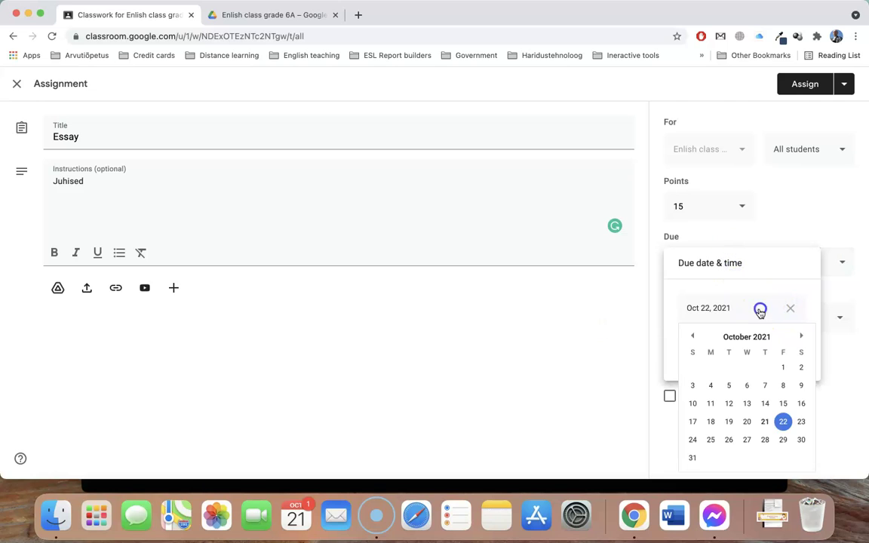
left_click(803, 423)
left_click(611, 327)
left_click(721, 310)
left_click(714, 445)
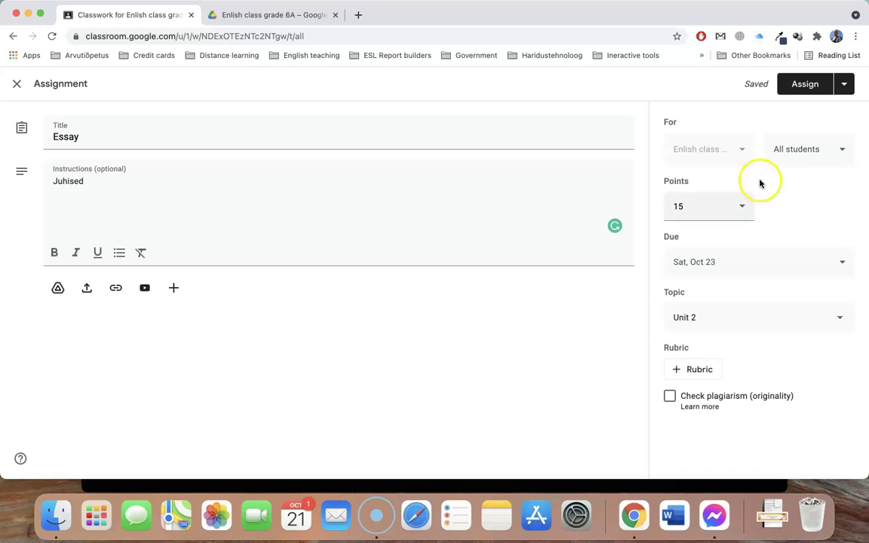
left_click(802, 88)
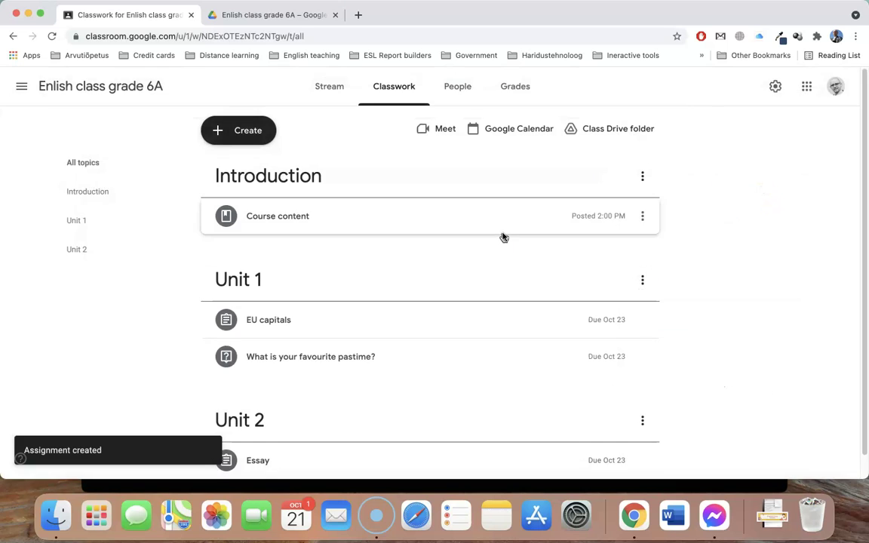
Review the class stream posts: Essay, EU capitals and pastime question due Saturday, plus course content
left_click(328, 88)
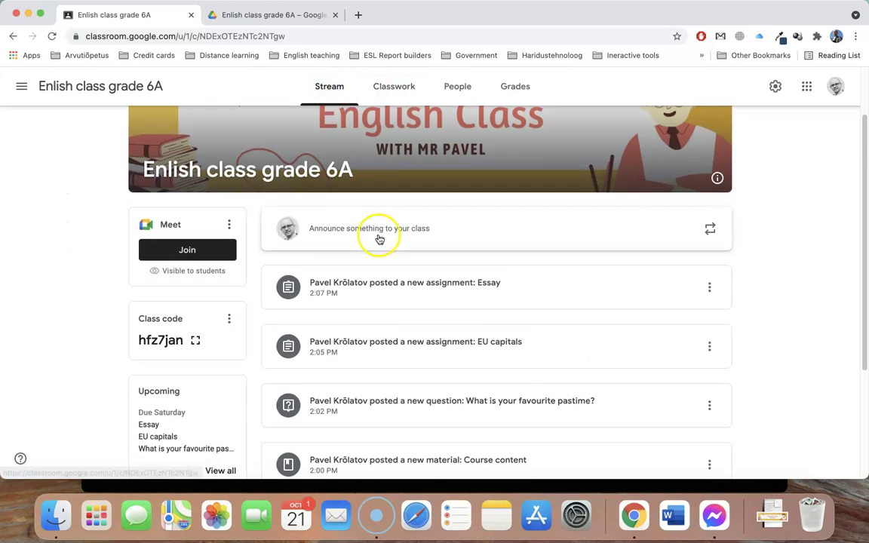
scroll(380, 240, "down", 2)
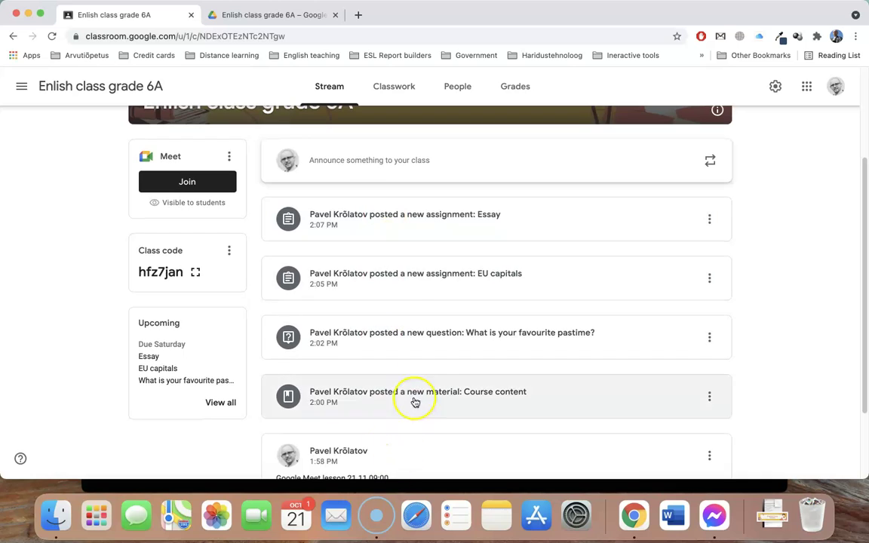
scroll(439, 311, "down", 3)
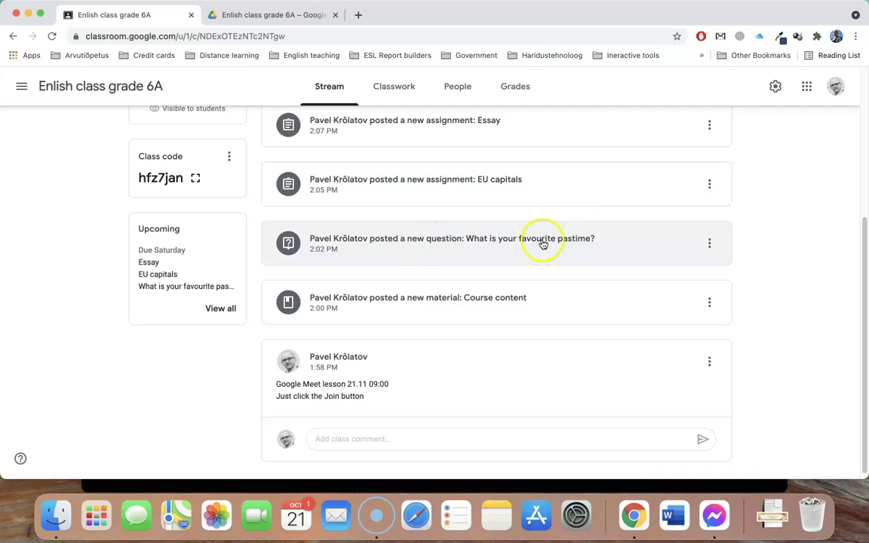
scroll(412, 353, "down", 1)
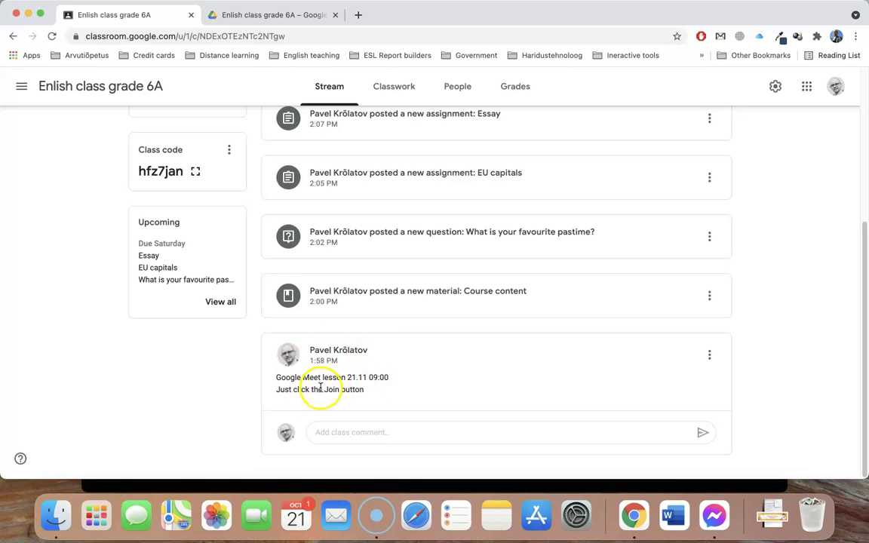
scroll(325, 381, "up", 2)
key("ctrl+Right")
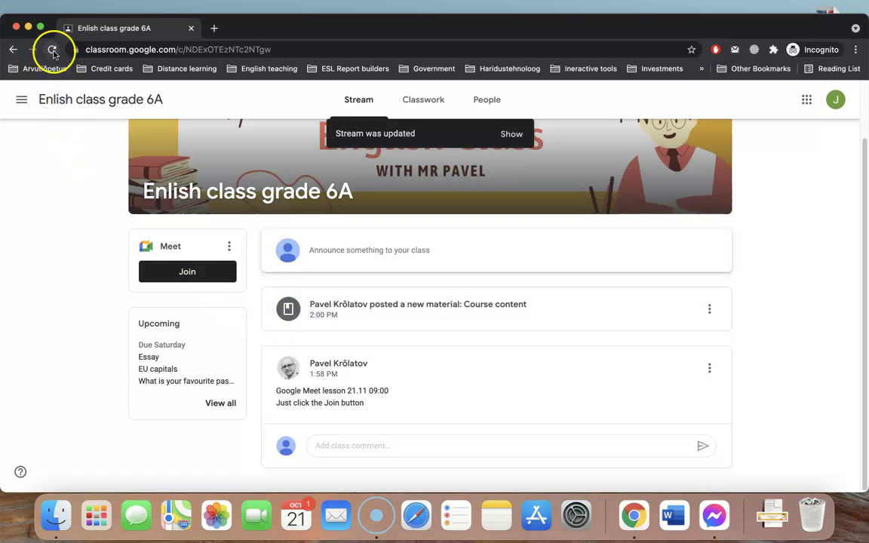
left_click(51, 51)
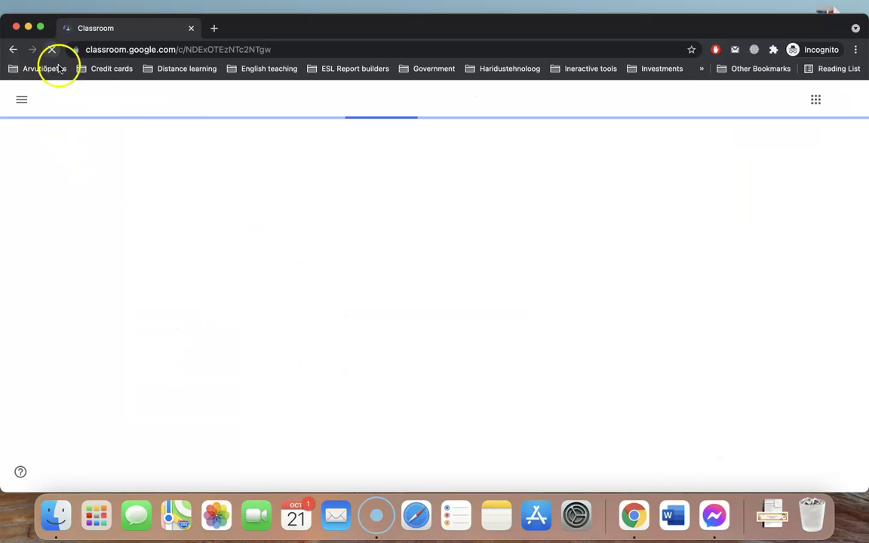
scroll(121, 313, "down", 2)
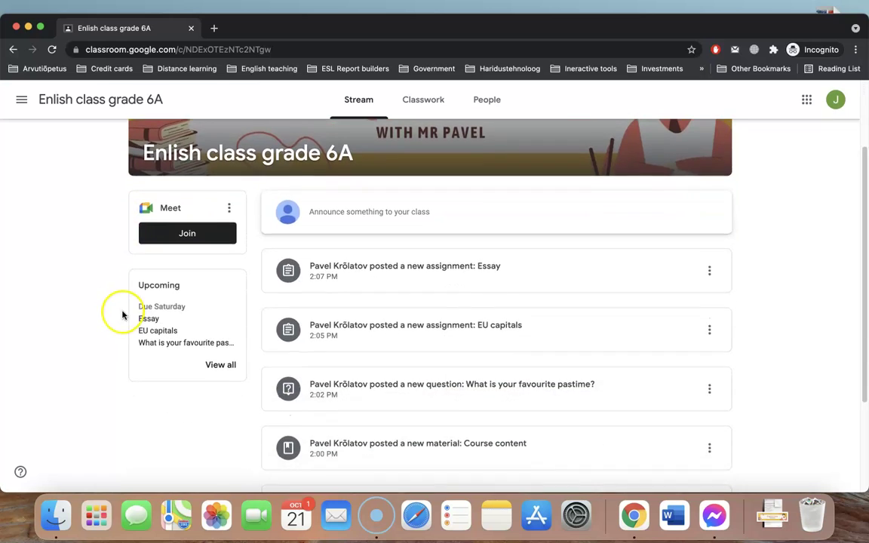
scroll(122, 314, "down", 3)
scroll(307, 377, "up", 1)
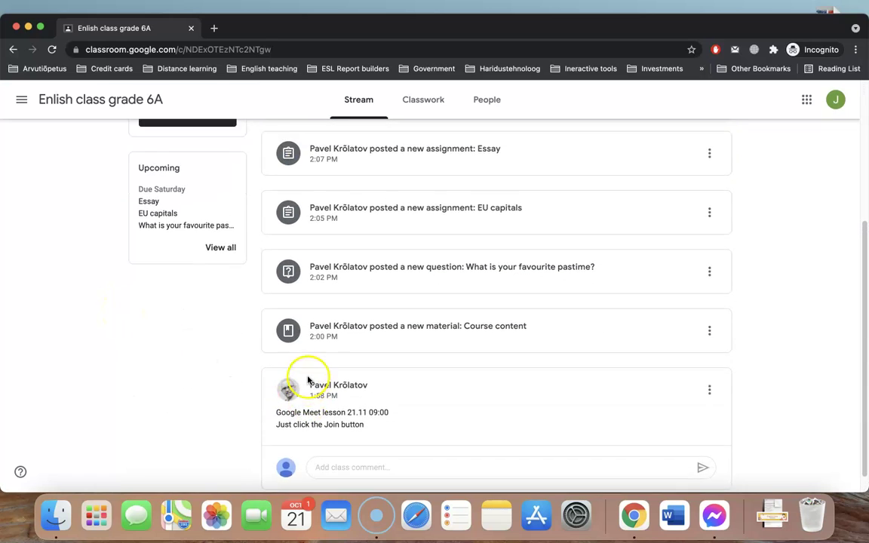
scroll(481, 287, "up", 3)
scroll(411, 398, "down", 4)
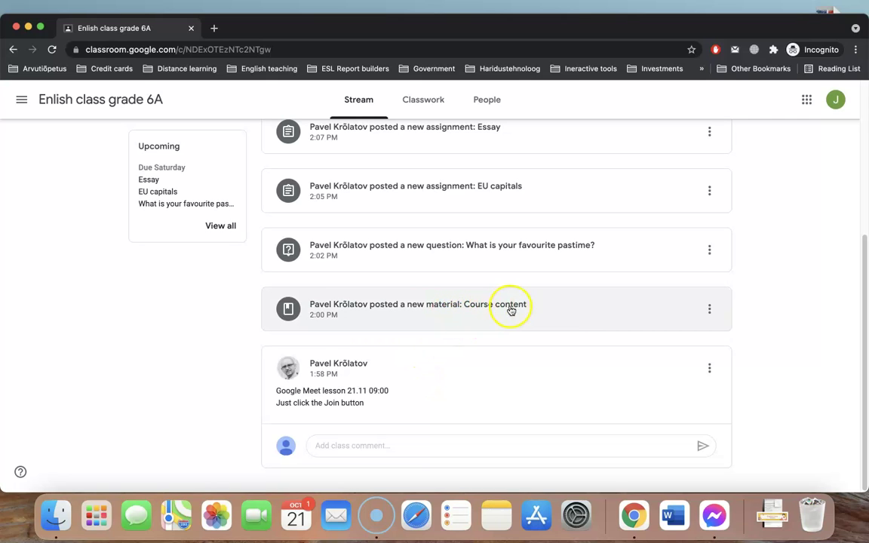
Answer the favourite pastime question with 'walking in the park' and turn it in
left_click(493, 256)
left_click(236, 273)
left_click(224, 266)
type("walking in the park")
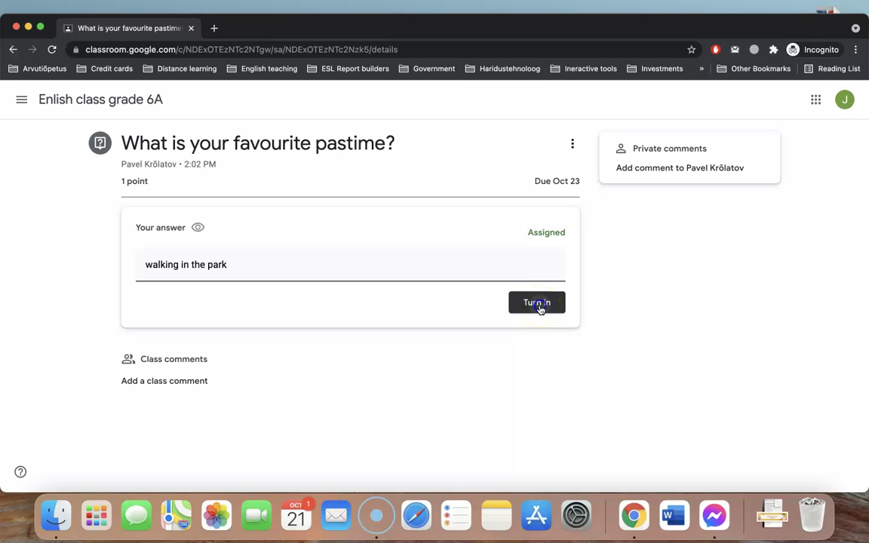
left_click(539, 305)
left_click(502, 320)
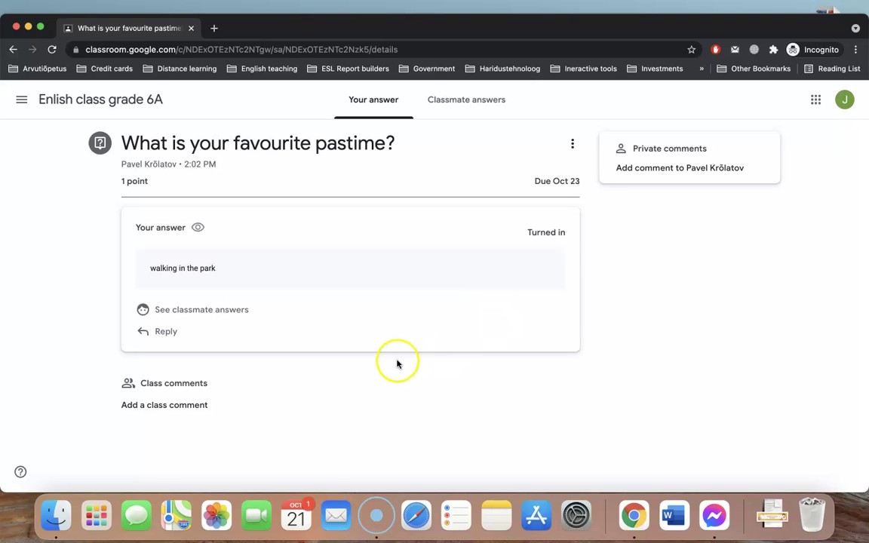
Post the class comment 'What an interesting question' on the pastime question
left_click(160, 411)
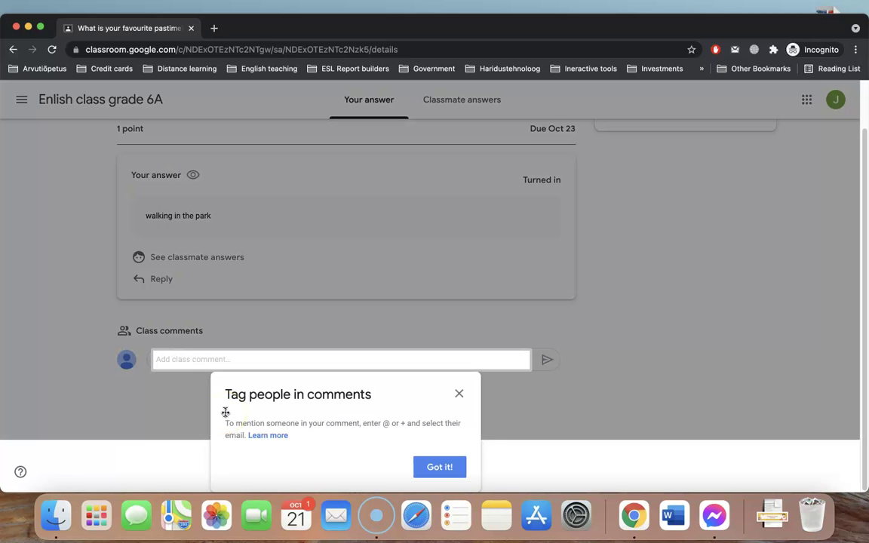
left_click(444, 468)
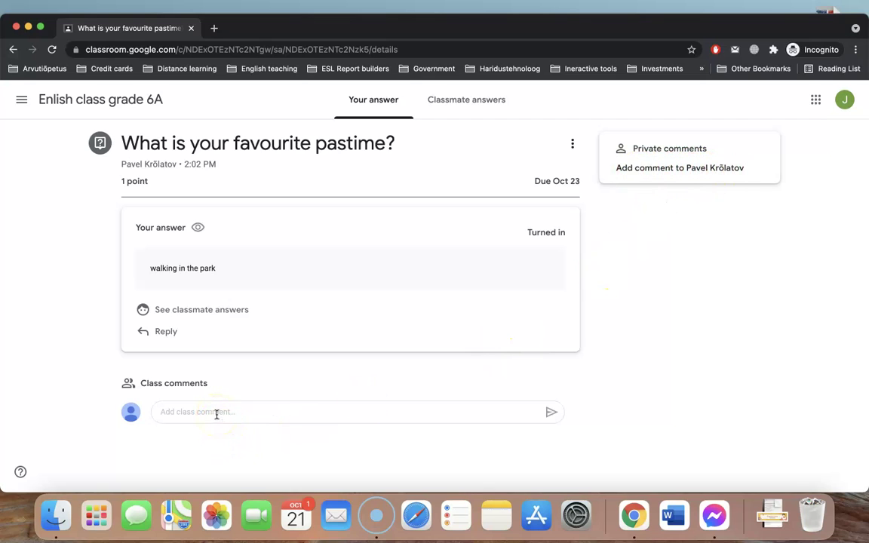
left_click(217, 415)
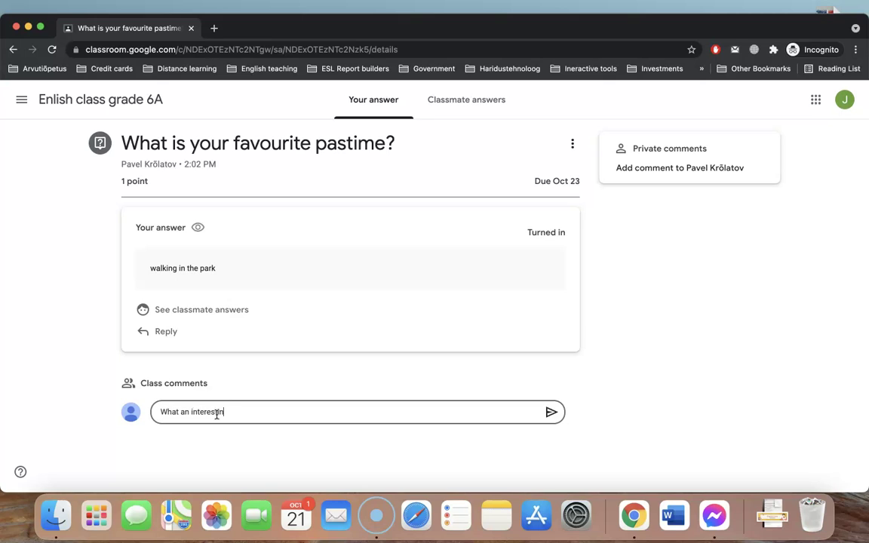
type("What an interesting question")
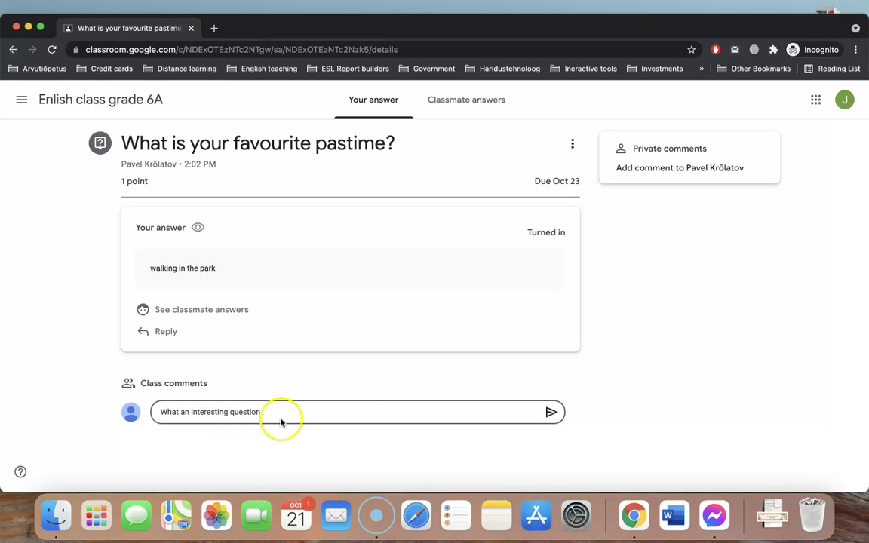
key("Return")
left_click(550, 421)
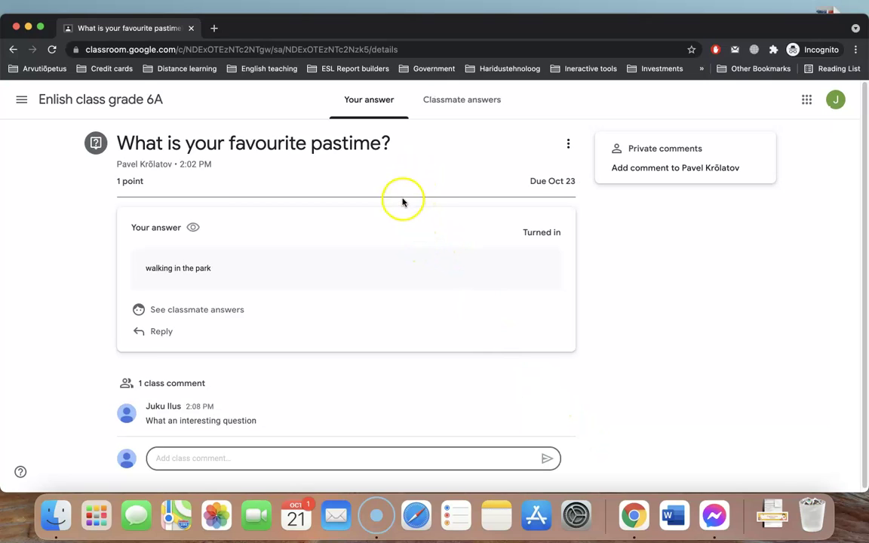
Open the EU Capitals quiz from the assignment and answer Helsinki for Sweden and Oslo for Norway
left_click(118, 103)
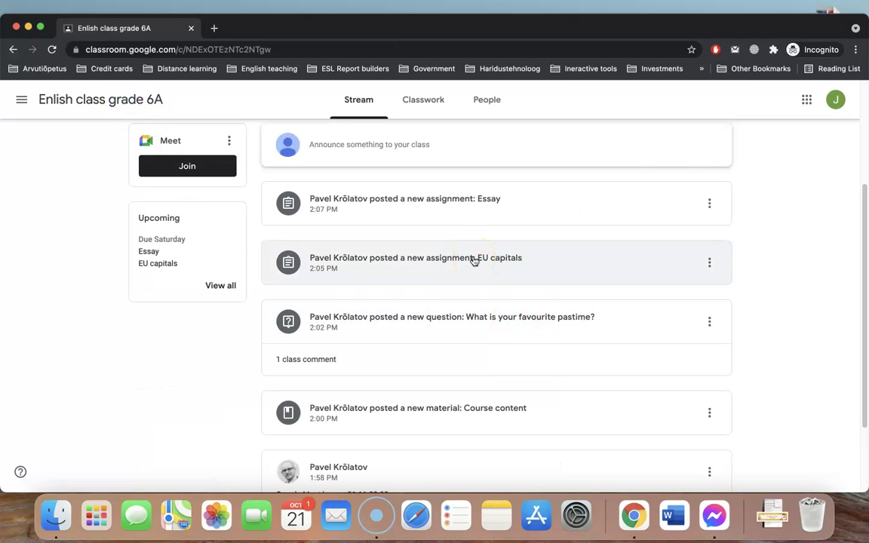
left_click(475, 260)
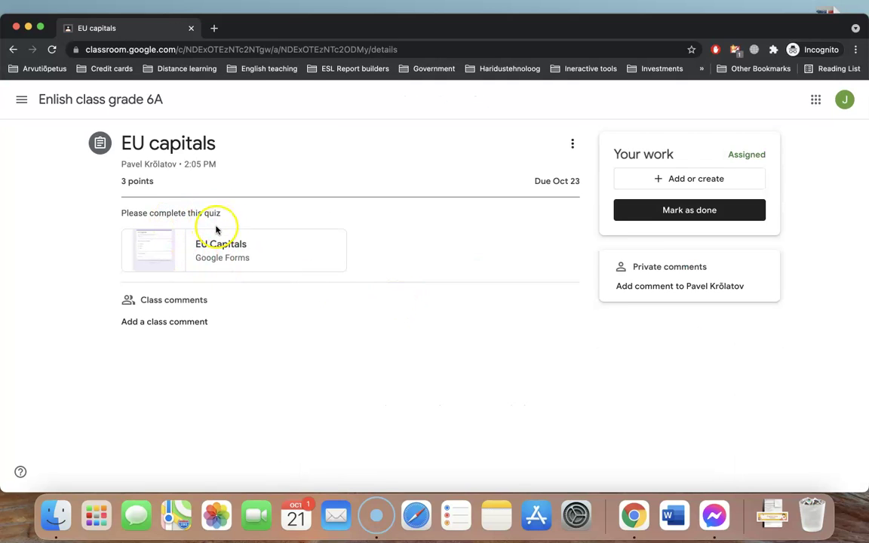
left_click(154, 248)
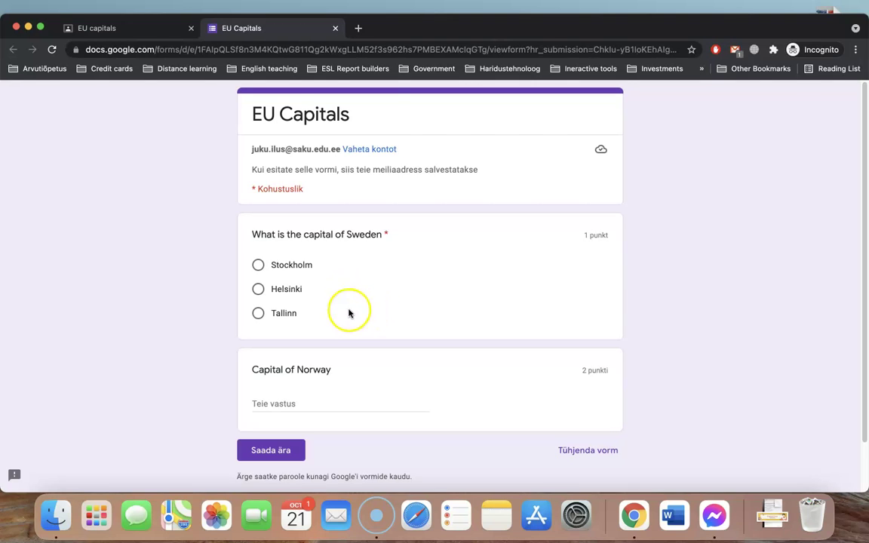
left_click(258, 290)
left_click(291, 404)
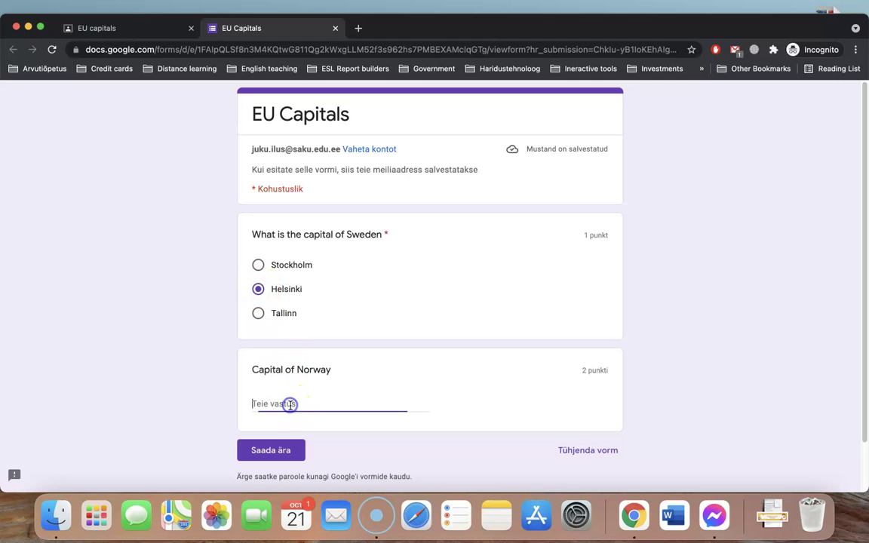
type("Oslo")
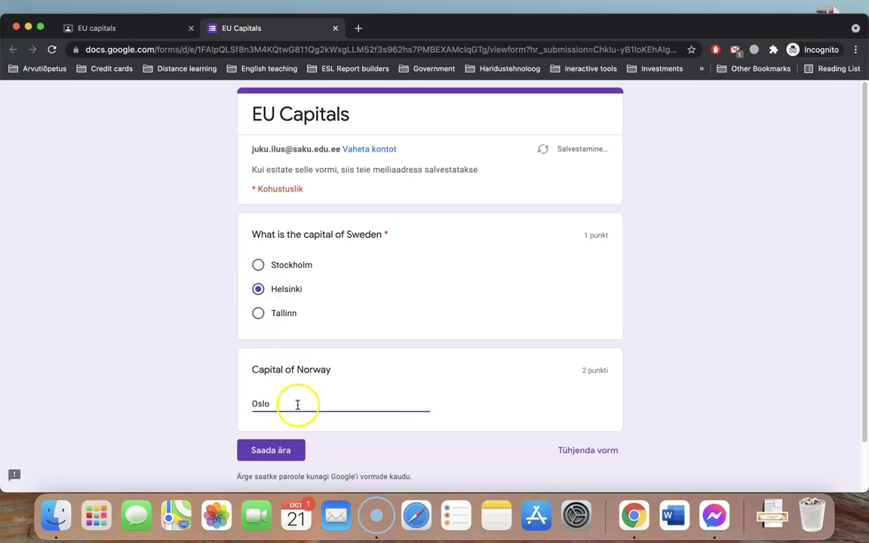
Submit the quiz, view the 2/3 score, and return to the EU capitals assignment
left_click(281, 451)
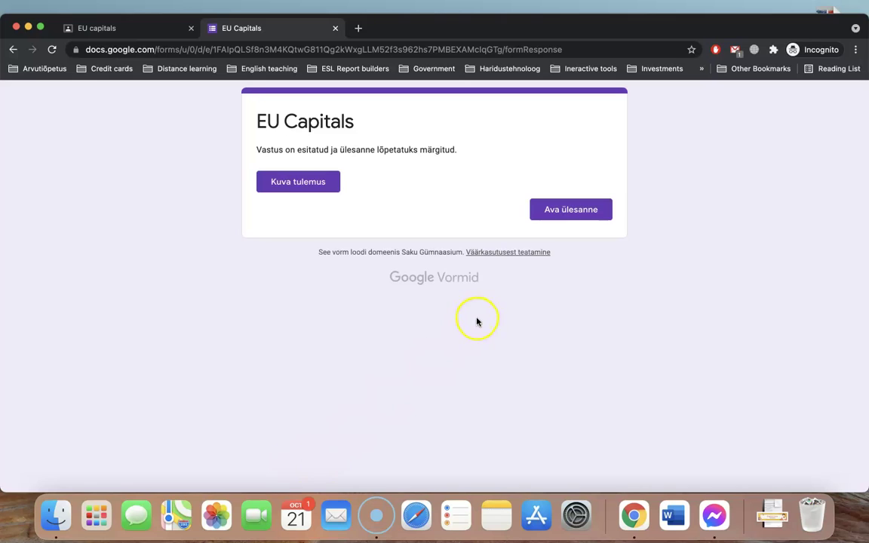
left_click(309, 186)
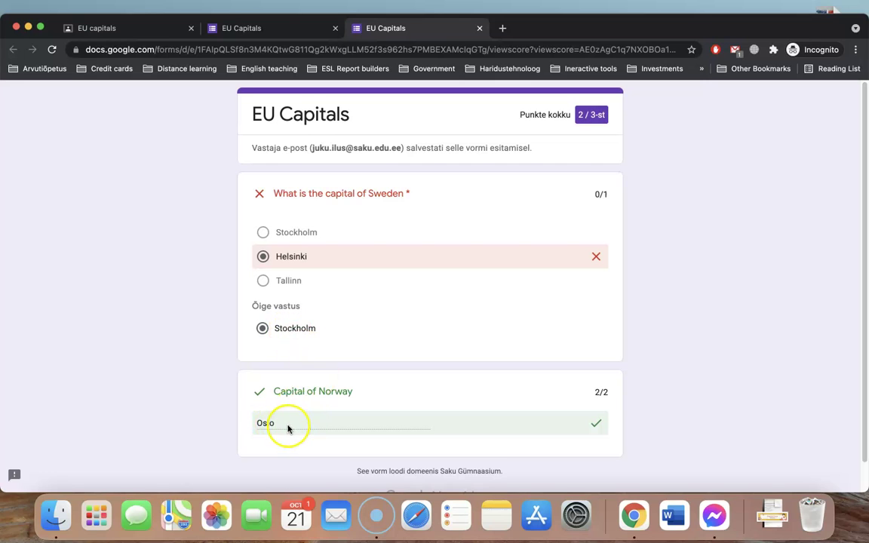
left_click(242, 28)
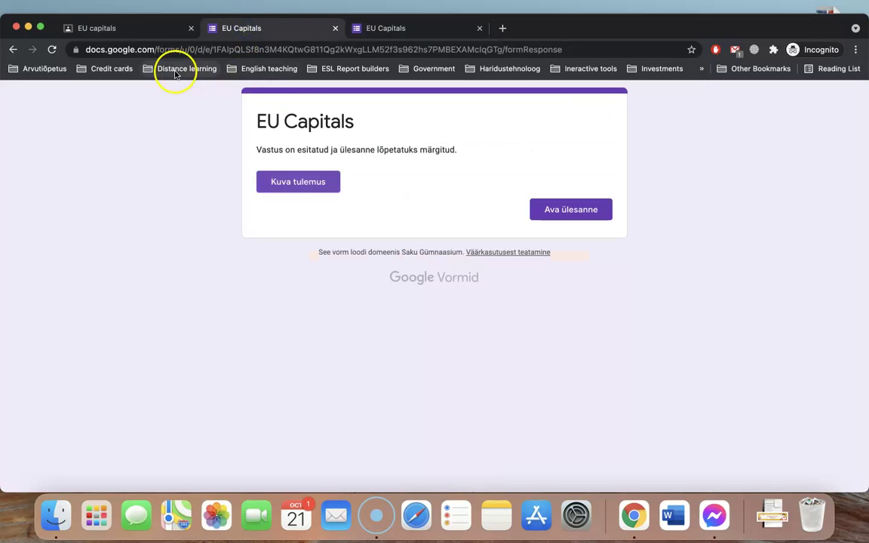
left_click(120, 28)
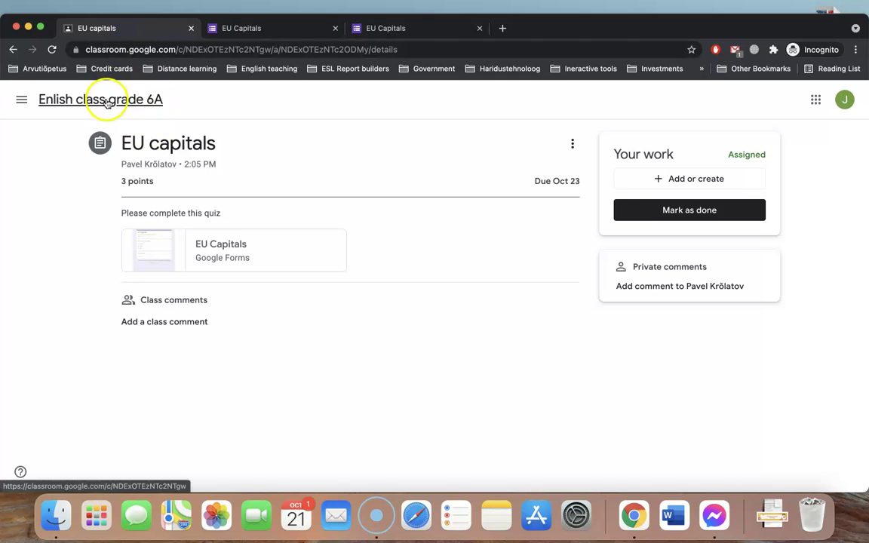
Open the Essay assignment from the class stream and its Add or create options
left_click(101, 101)
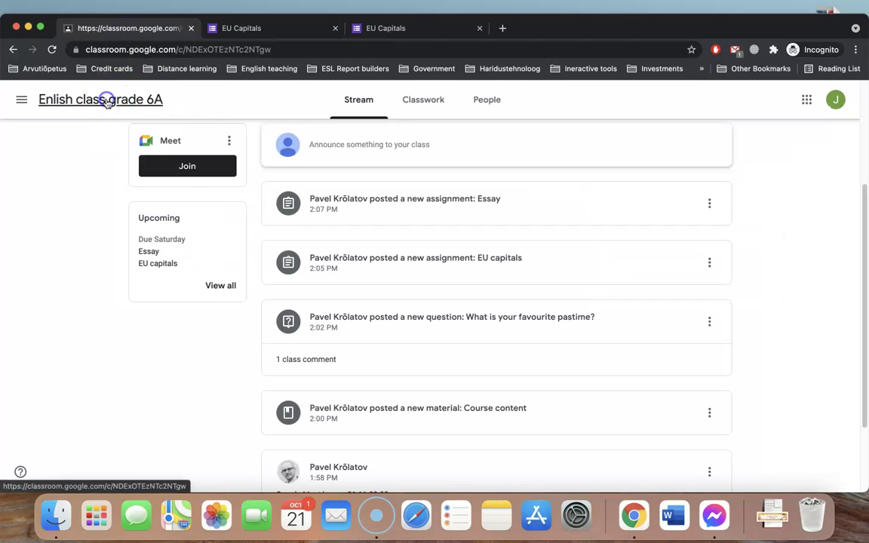
left_click(453, 203)
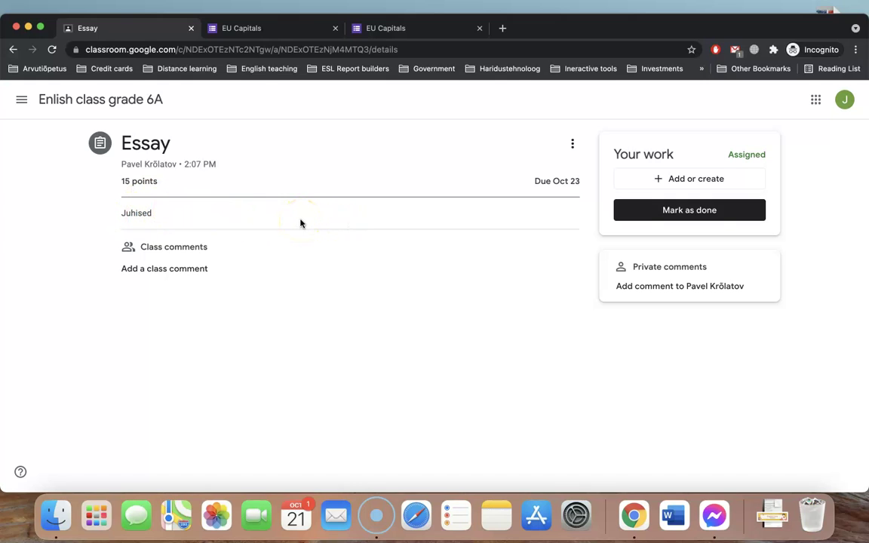
left_click(651, 179)
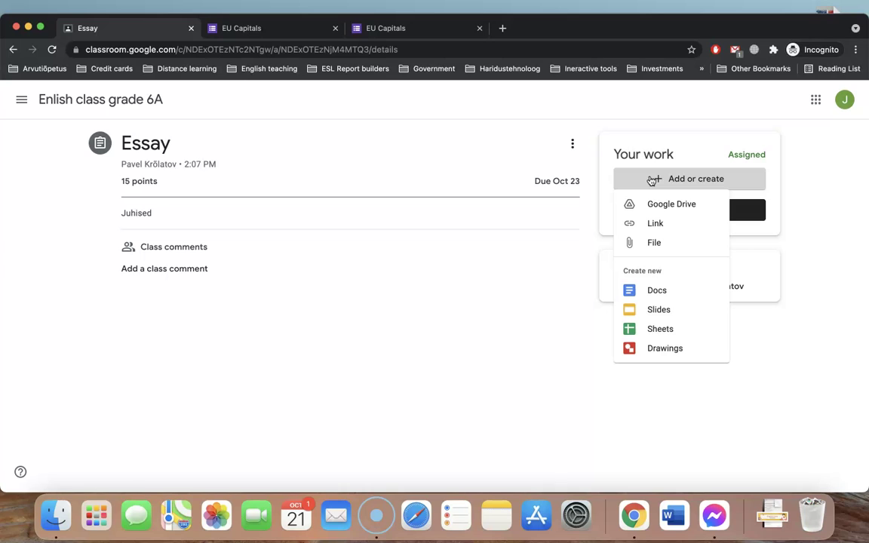
Attach a new blank Google Doc to the Essay and open it, ready for writing
left_click(655, 226)
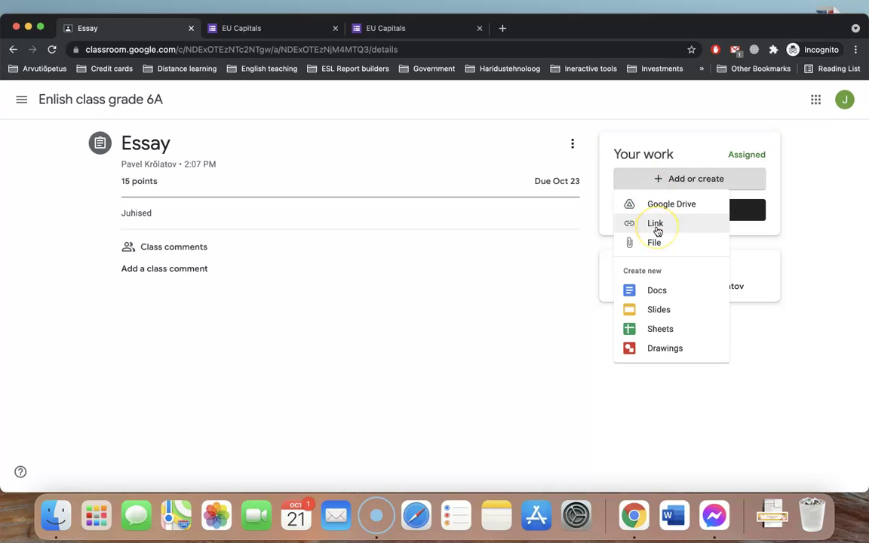
left_click(661, 228)
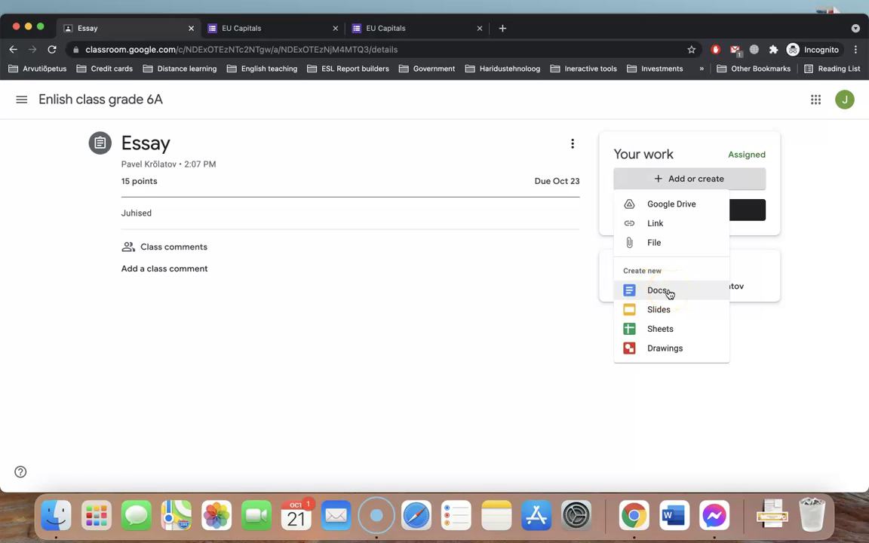
left_click(665, 316)
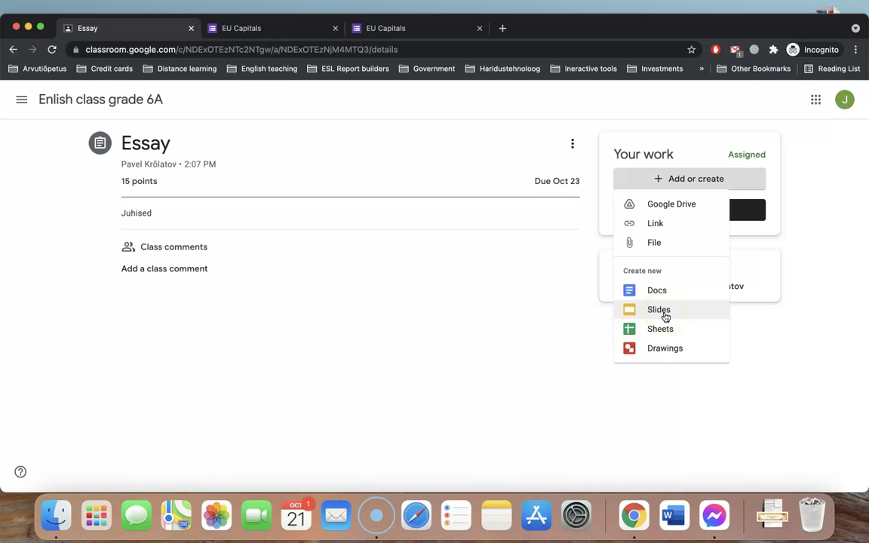
left_click(668, 315)
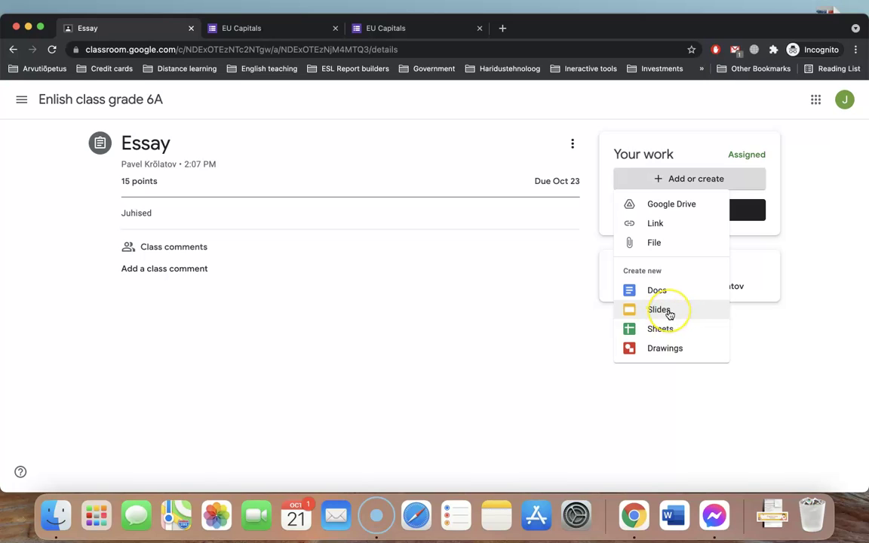
left_click(664, 316)
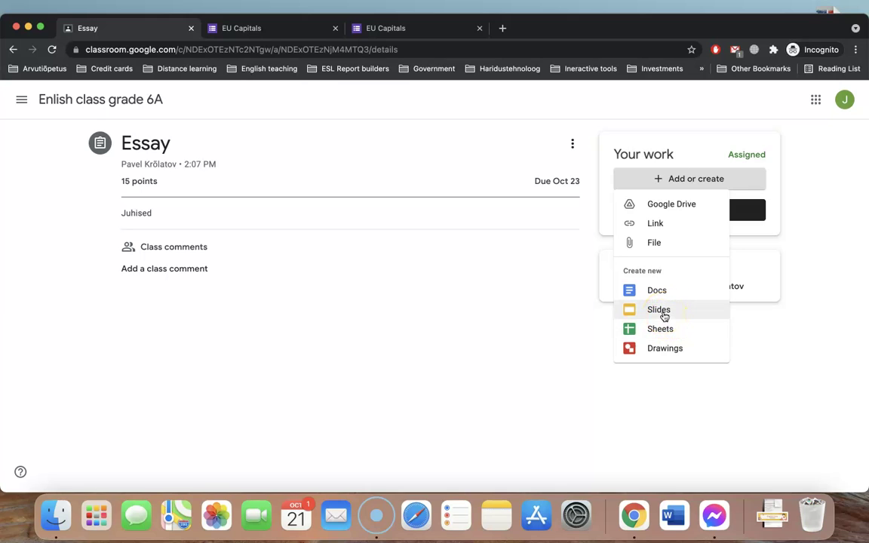
left_click(664, 296)
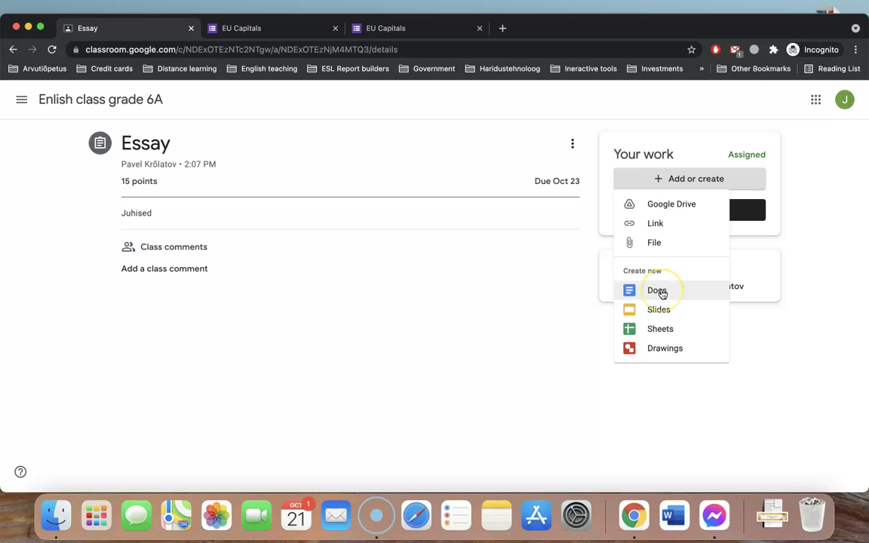
left_click(663, 295)
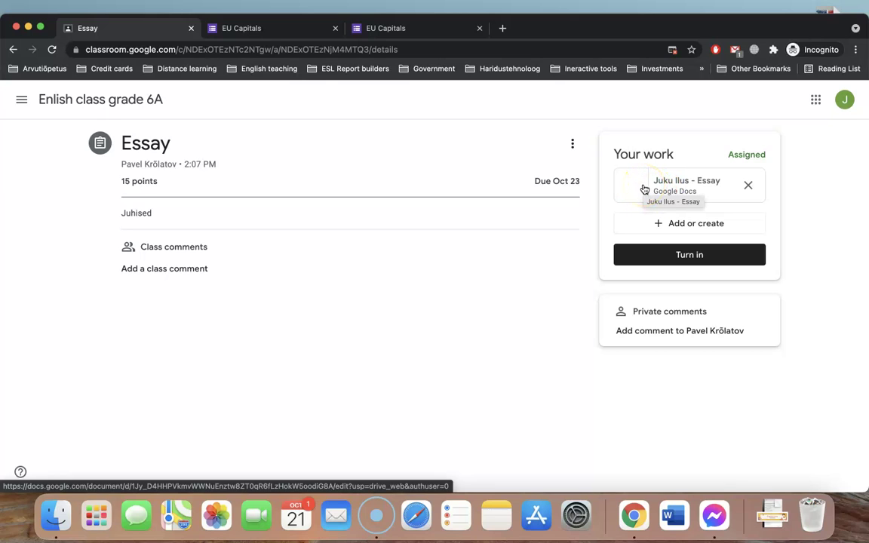
left_click(645, 189)
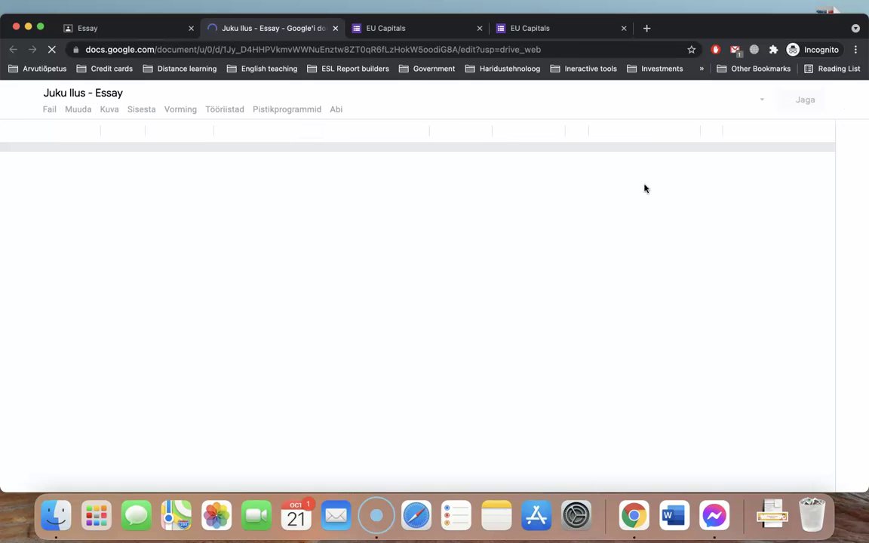
left_click(297, 220)
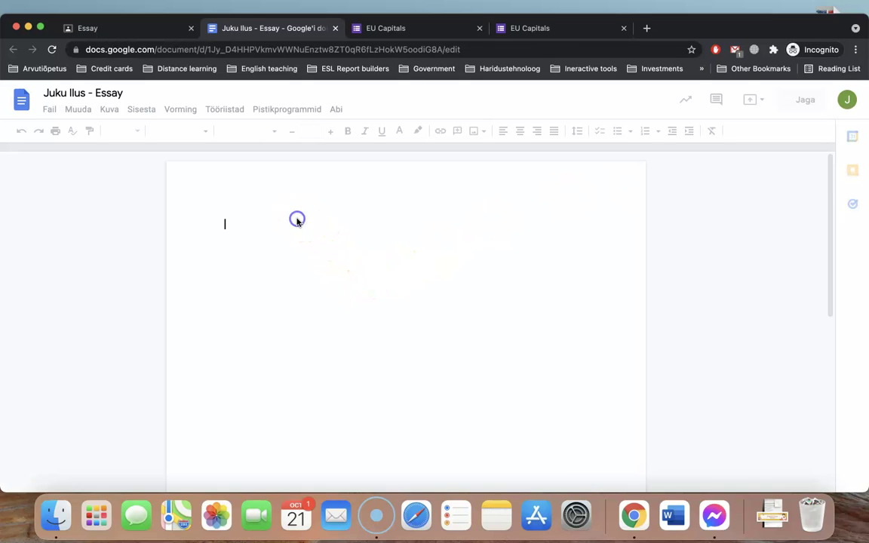